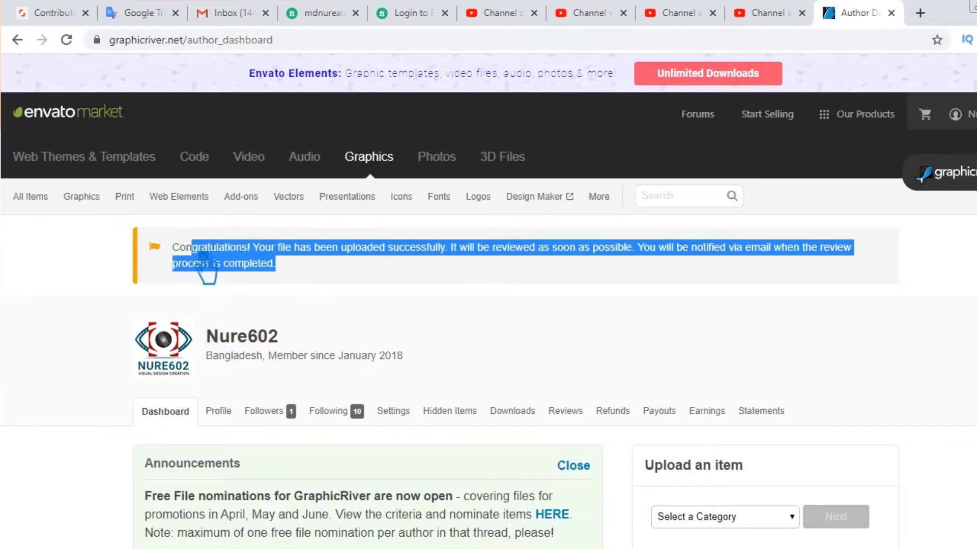
Step: Go to the GraphicRiver home page and open the author account's item upload page
drag(196, 255, 174, 253)
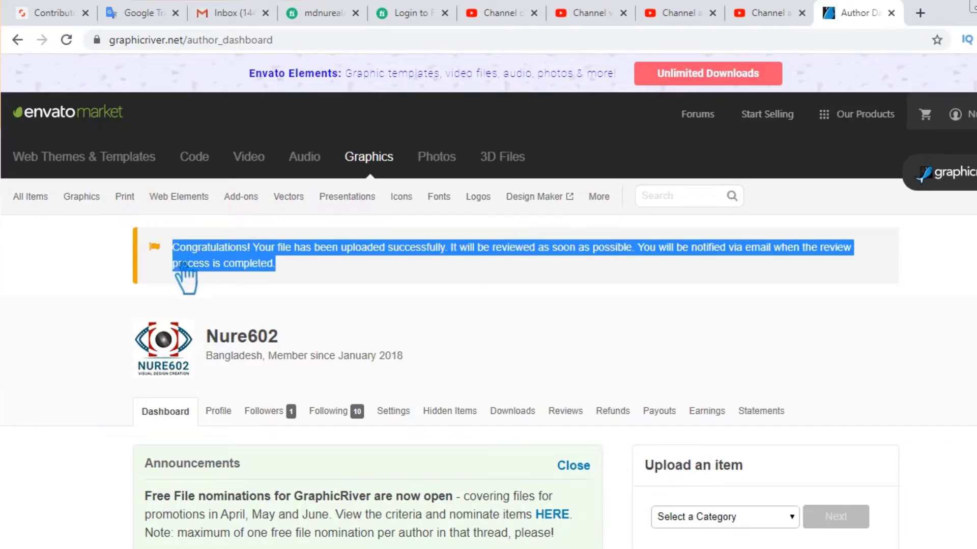
click(307, 270)
click(942, 173)
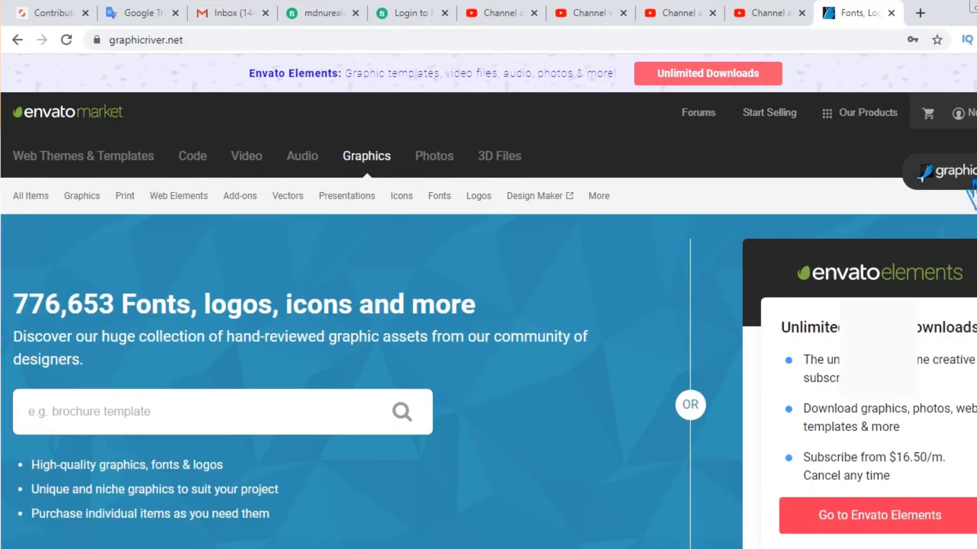
mouse_move(956, 113)
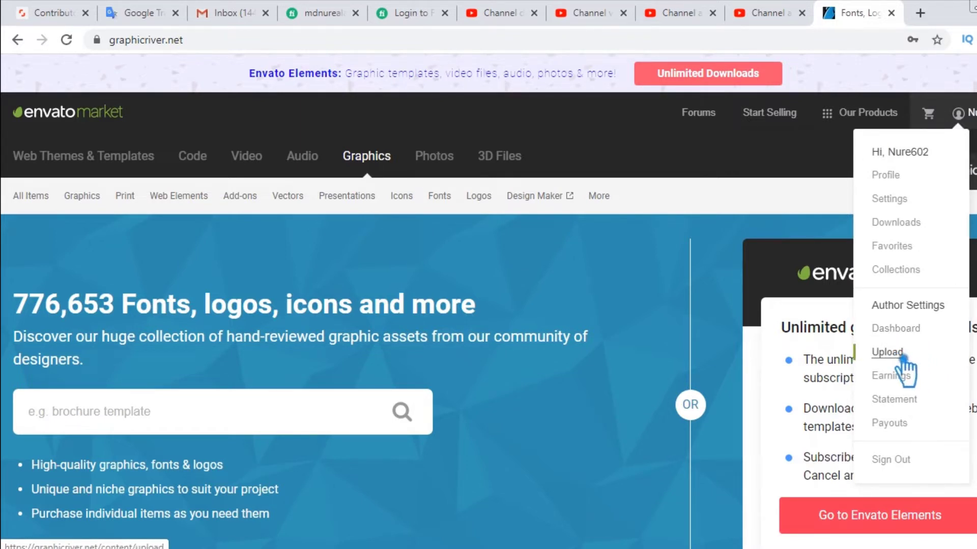
click(904, 358)
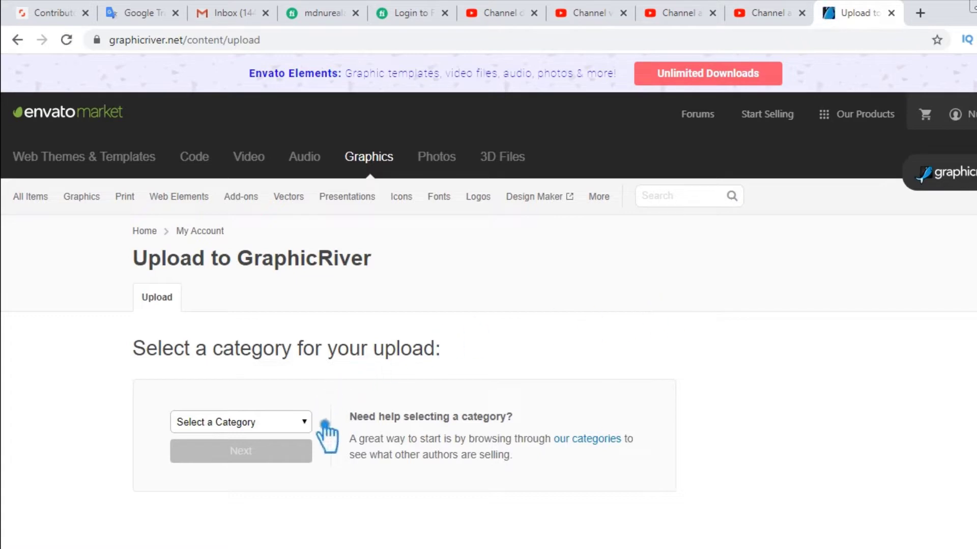
Step: Choose Logo Templates as the upload category and continue to the item form
click(308, 422)
click(723, 267)
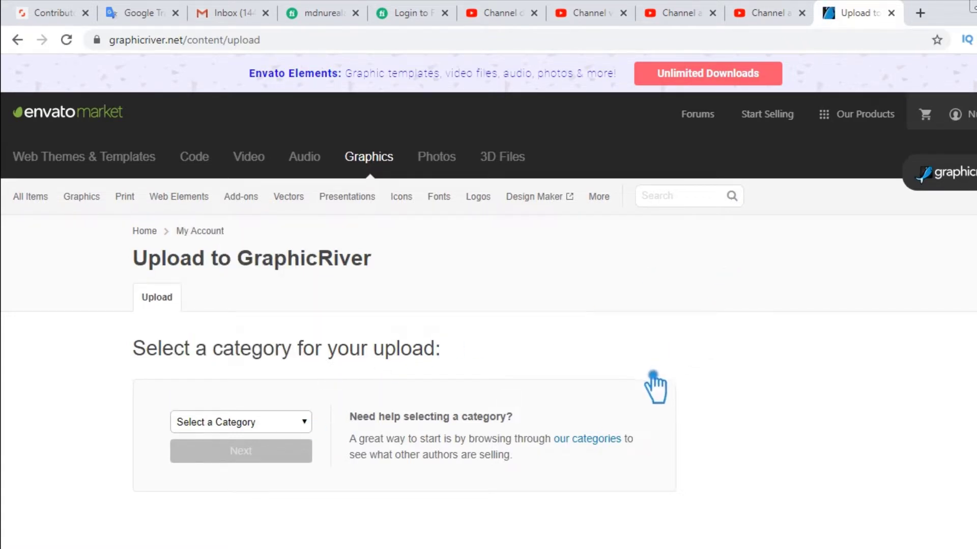
click(307, 424)
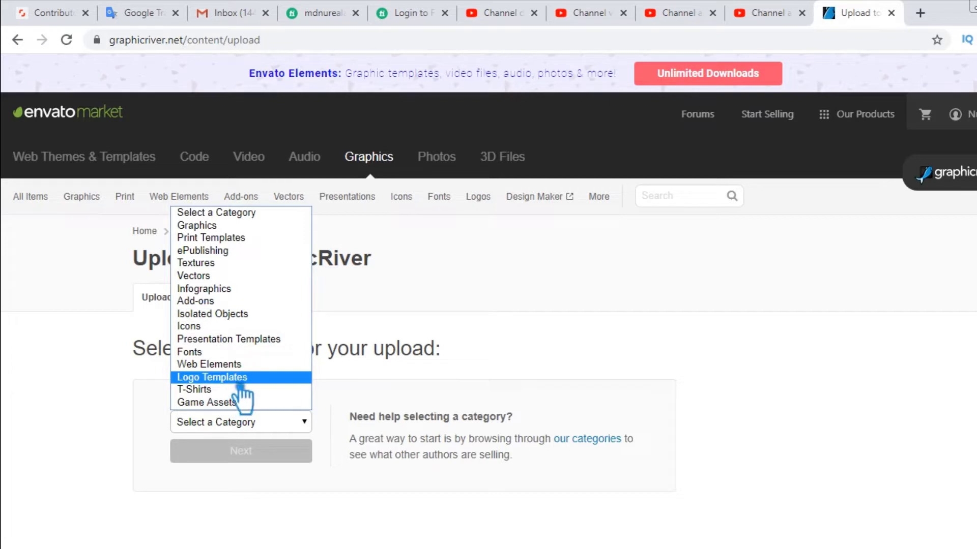
click(212, 378)
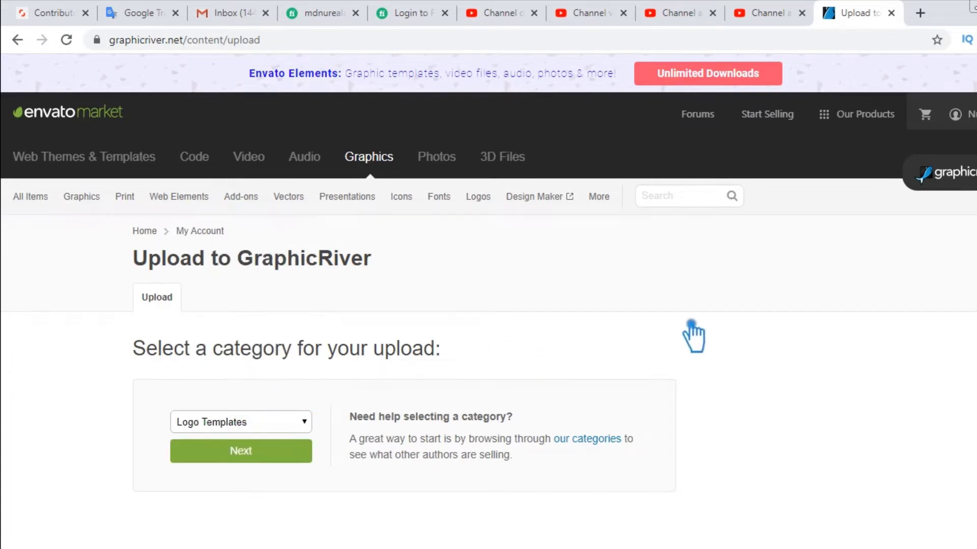
click(263, 457)
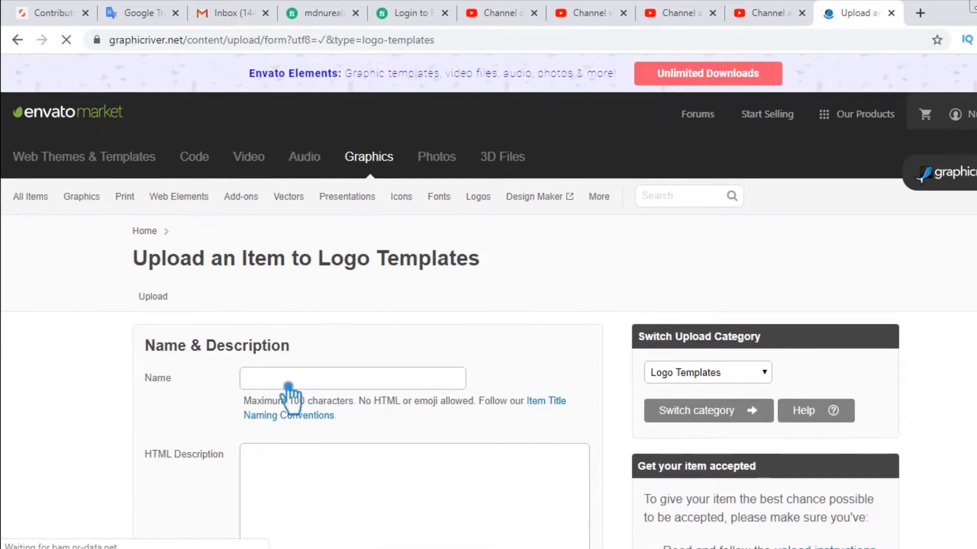
Step: Enter "C Letter Logo" as the item name
click(287, 384)
click(150, 440)
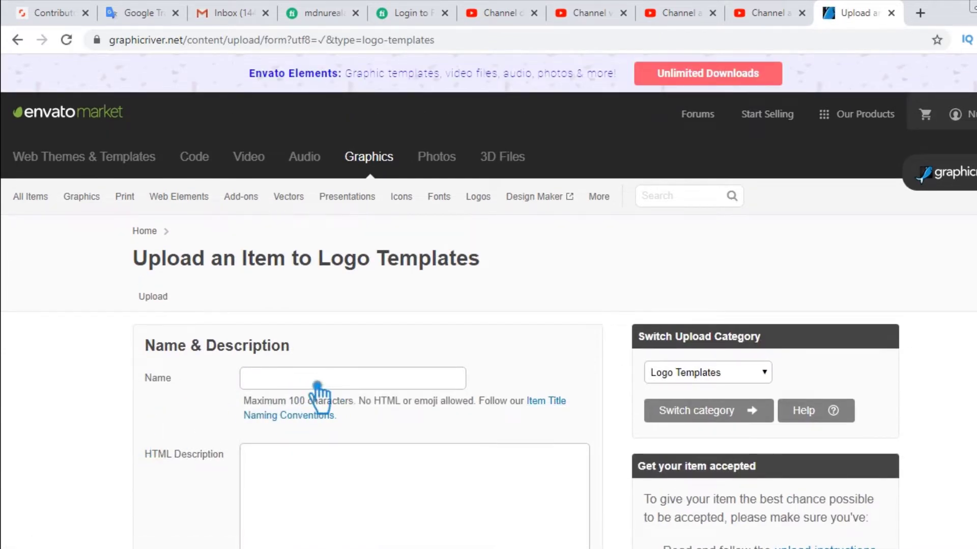
click(317, 386)
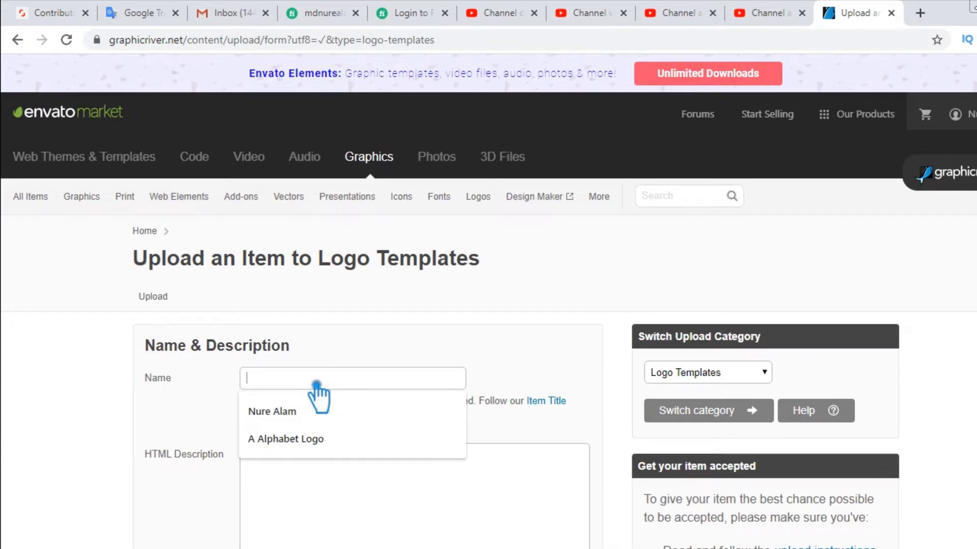
text(C Letter Logo)
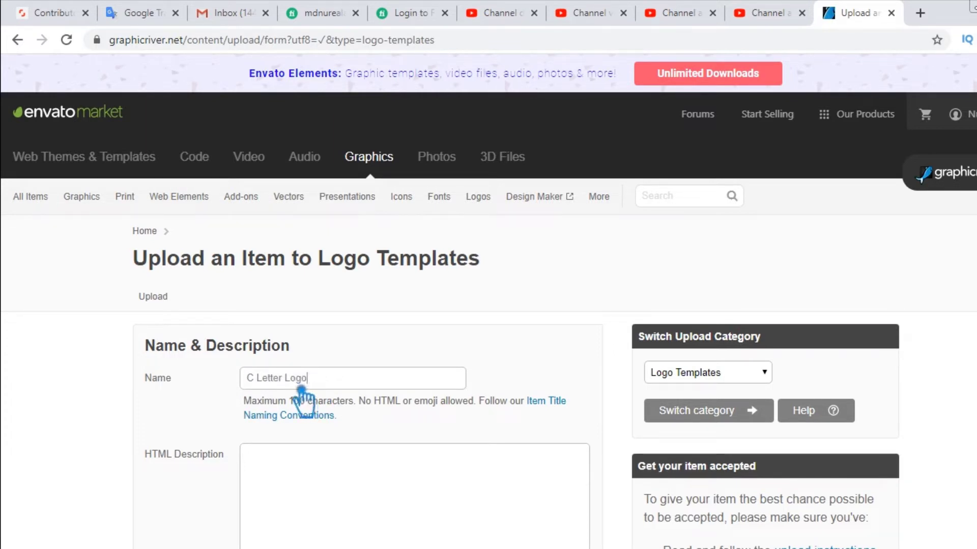
Step: Copy the entire text of the Information file in the 10.03.2020 Graphicriver Files folder, and close the file
scroll(357, 473, down, 3)
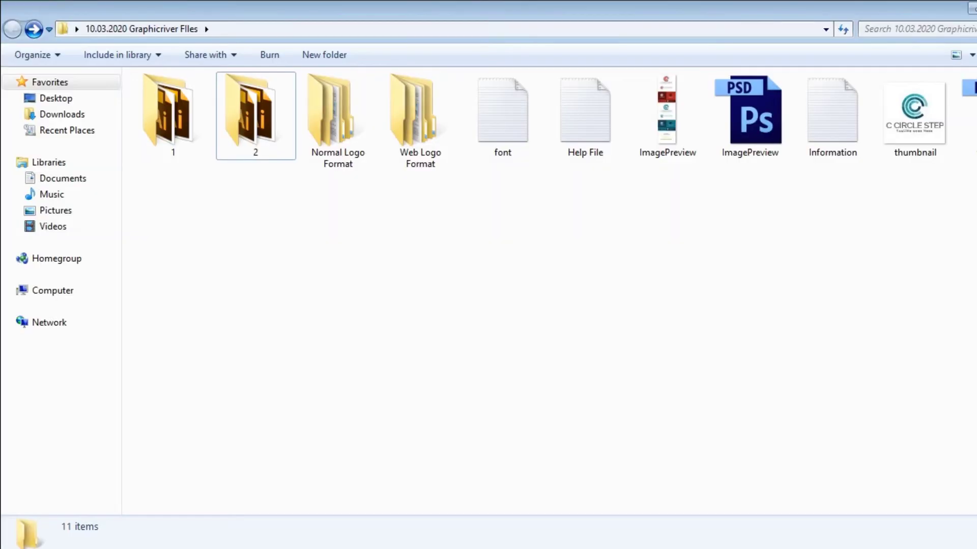
double_click(860, 126)
click(573, 284)
key(ctrl+a)
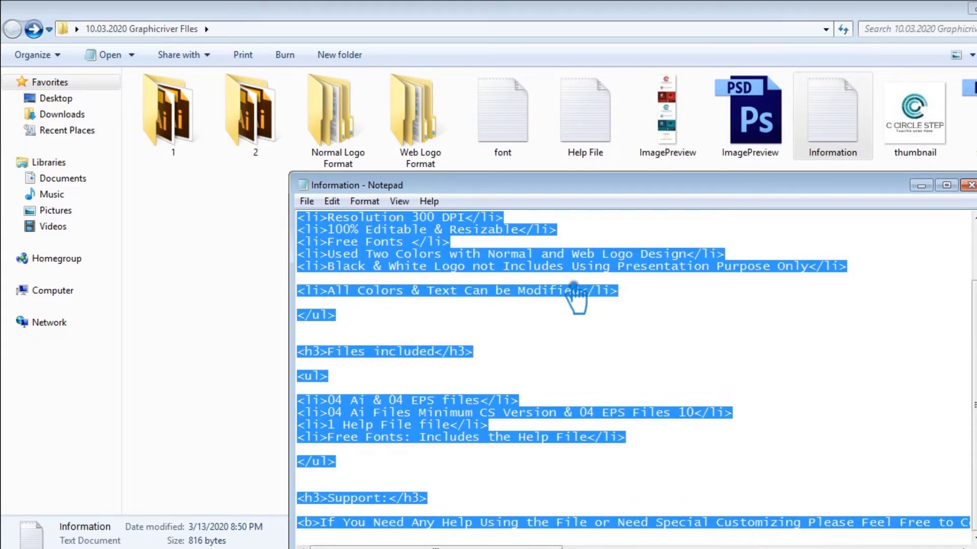
right_click(437, 259)
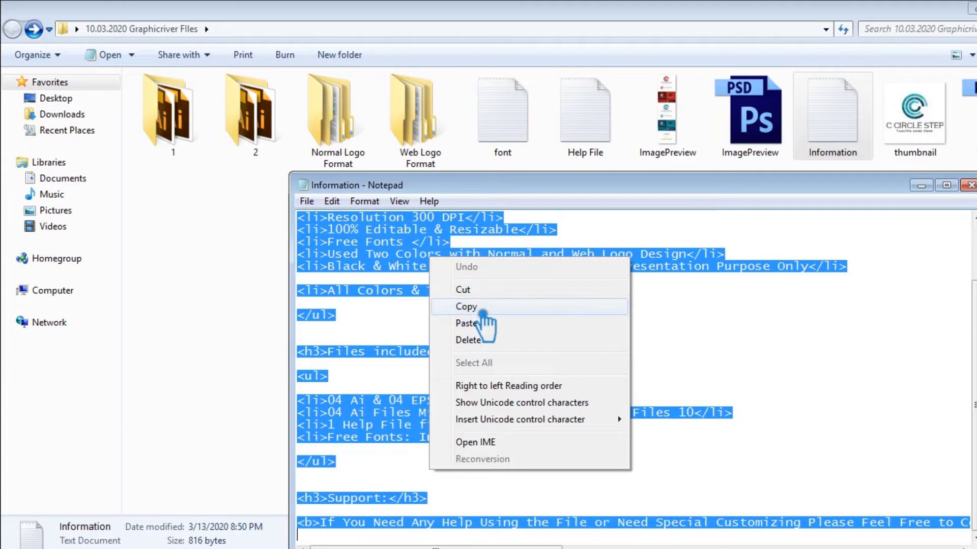
click(479, 306)
click(966, 186)
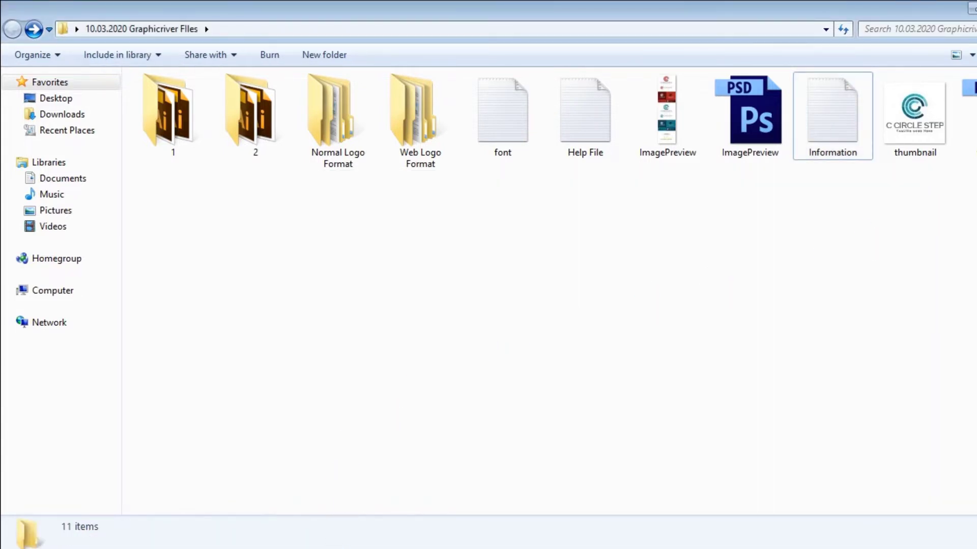
Step: Paste the copied text into the item's HTML Description in the browser, and return to the Graphicriver files folder
key(alt+Tab)
right_click(295, 281)
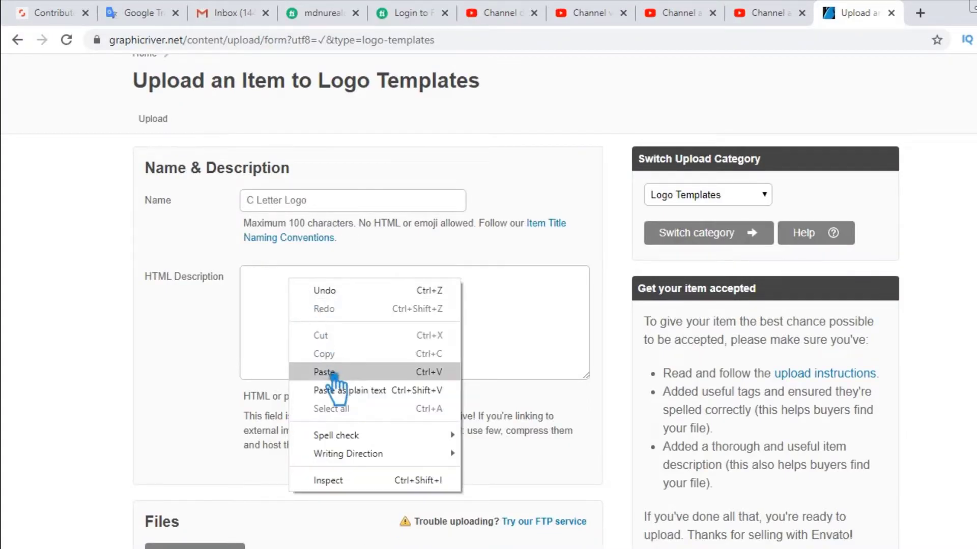
click(316, 370)
key(alt+Tab)
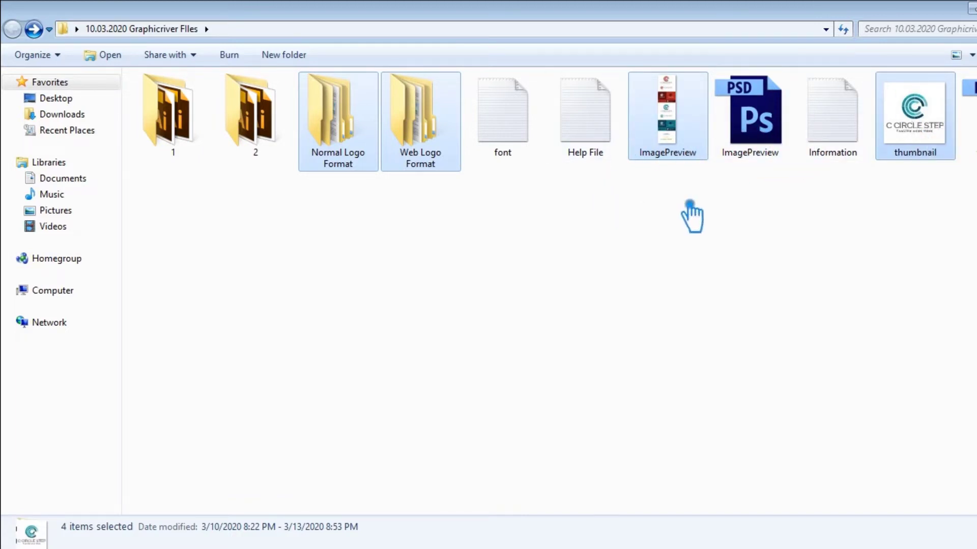
click(689, 216)
click(456, 166)
ctrl+click(351, 148)
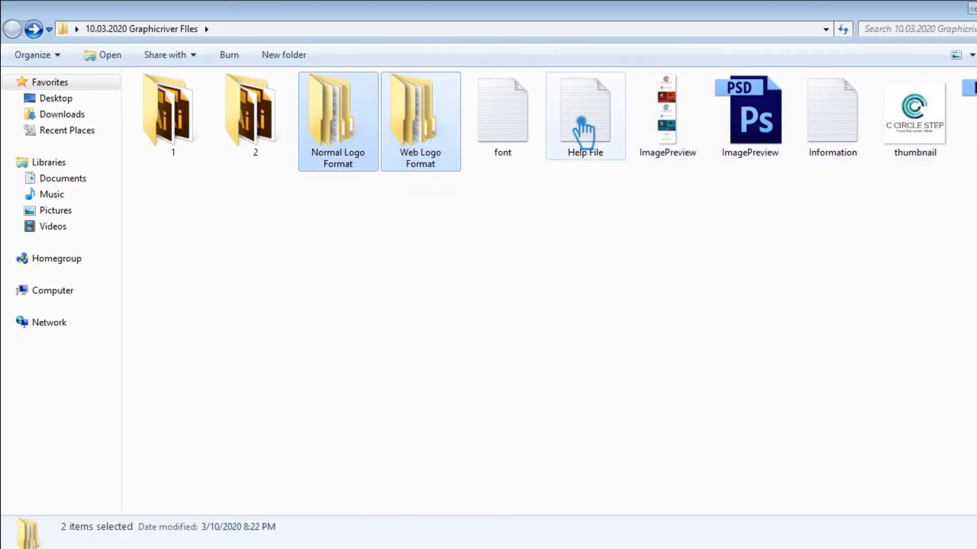
ctrl+click(585, 147)
ctrl+click(847, 102)
click(633, 190)
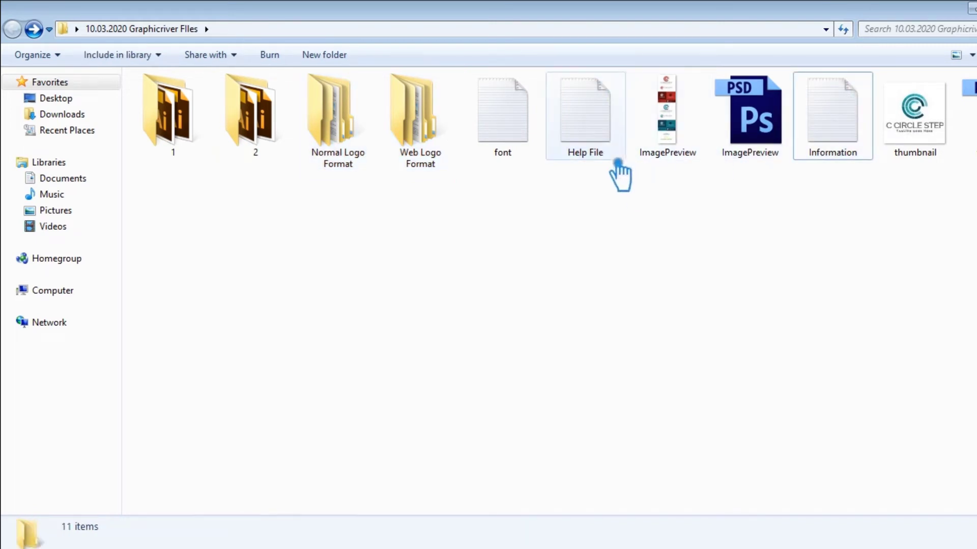
Step: Open the Help File and capitalize its support sentence to read "I Am Always Happy to Help You."
double_click(585, 122)
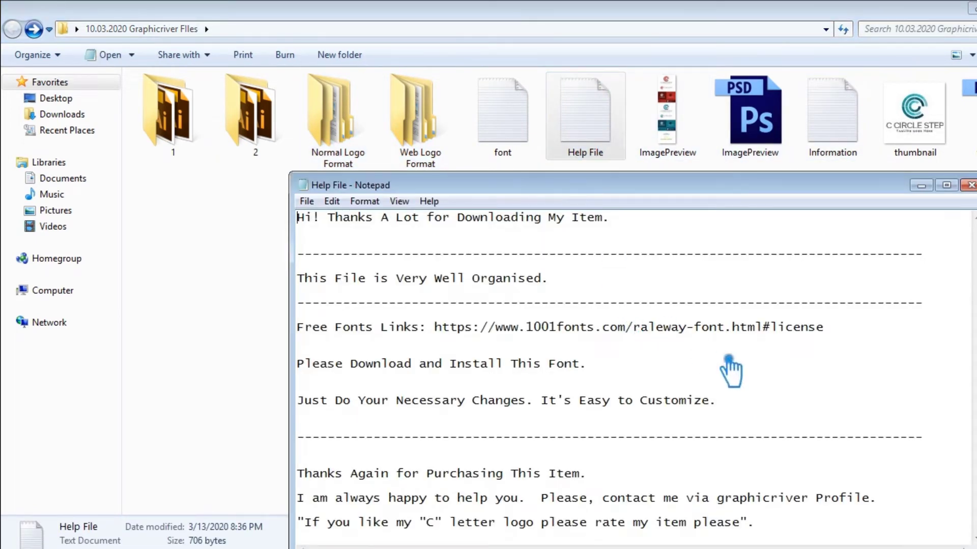
drag(603, 191, 589, 84)
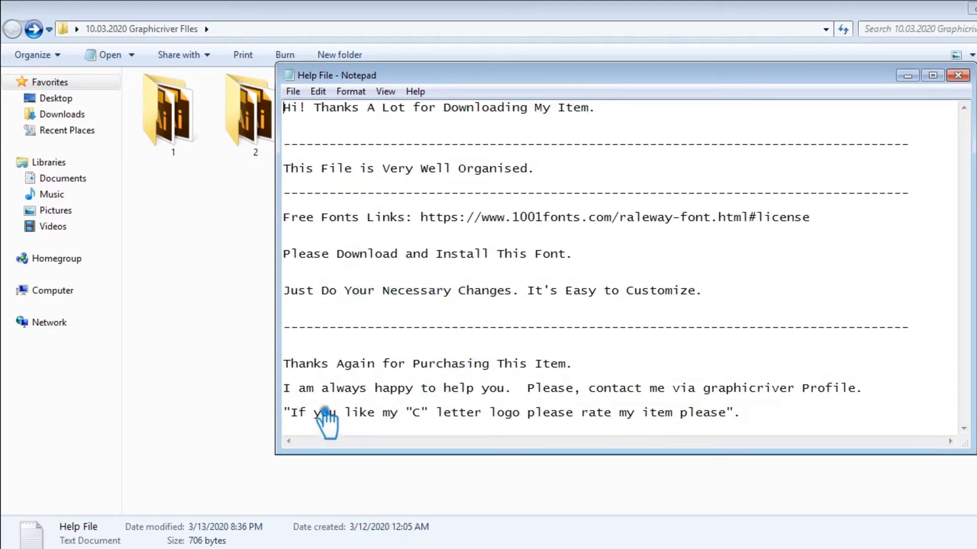
drag(307, 389, 338, 397)
text(Am )
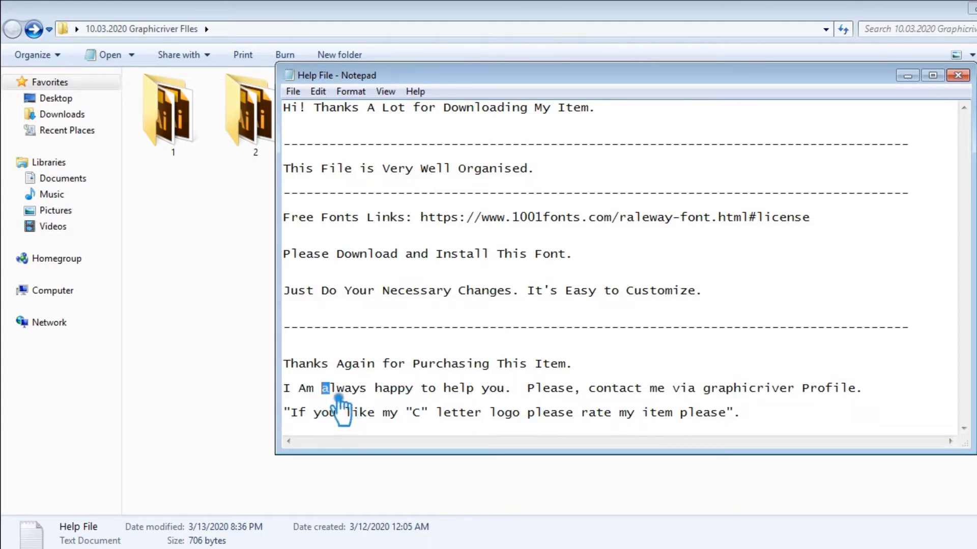
text(A)
click(391, 399)
text(H)
drag(454, 394, 482, 394)
text(Help Y)
Step: Capitalize the contact sentence to read "Please, Contact Me Via Graphicriver Profile."
drag(589, 394, 598, 394)
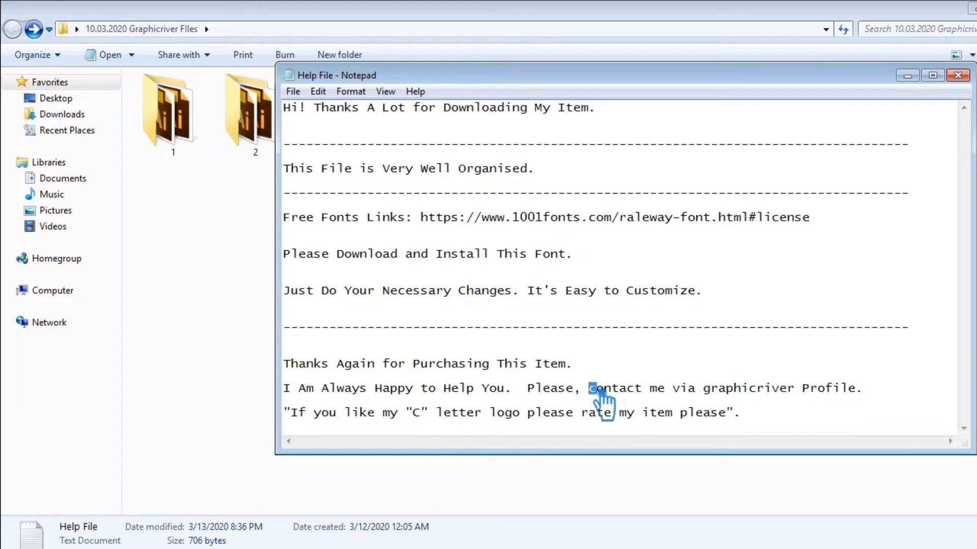
text(C)
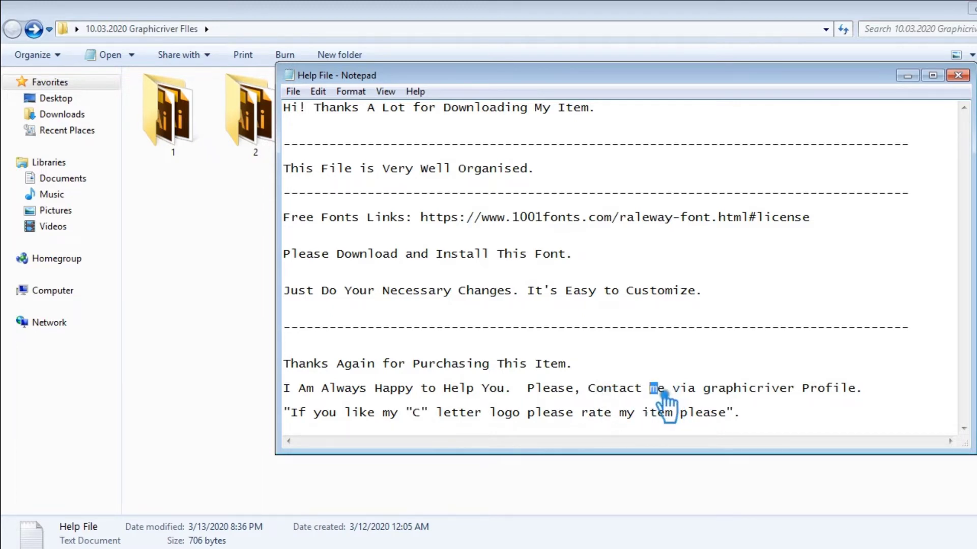
text(M)
drag(672, 395, 712, 394)
text(Via G)
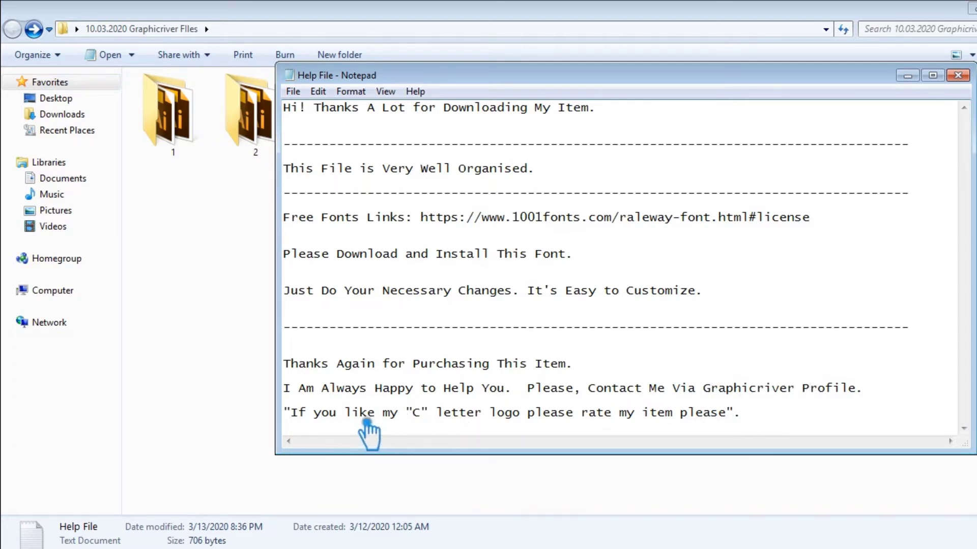
Step: Change the start of the closing line to "If You Like My C Letter", removing the quotation marks around C
text(Y)
drag(352, 413, 383, 412)
text(M)
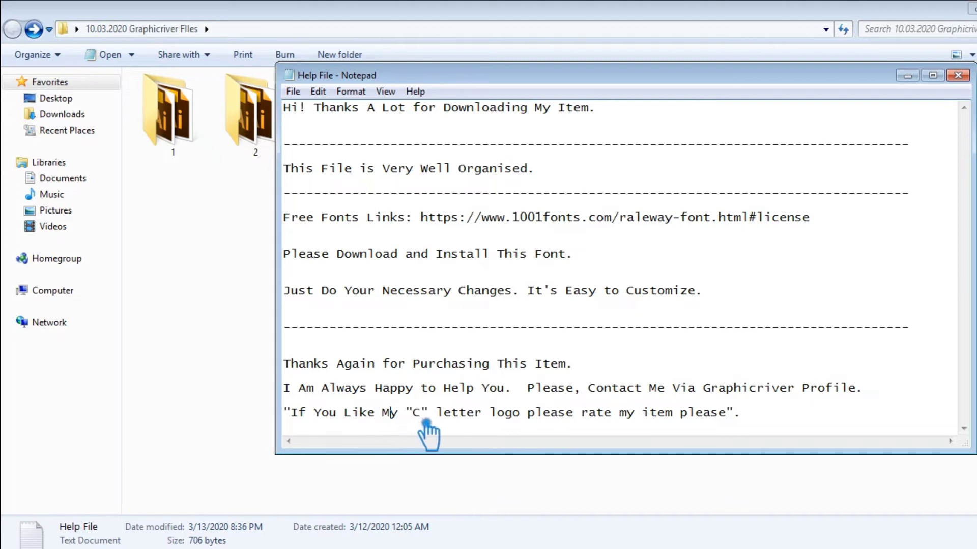
click(450, 417)
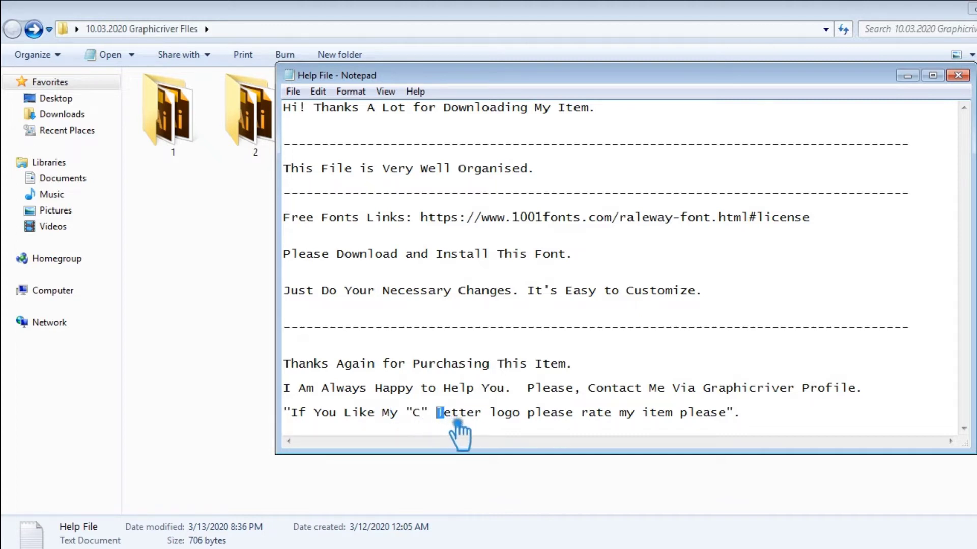
key(BackSpace)
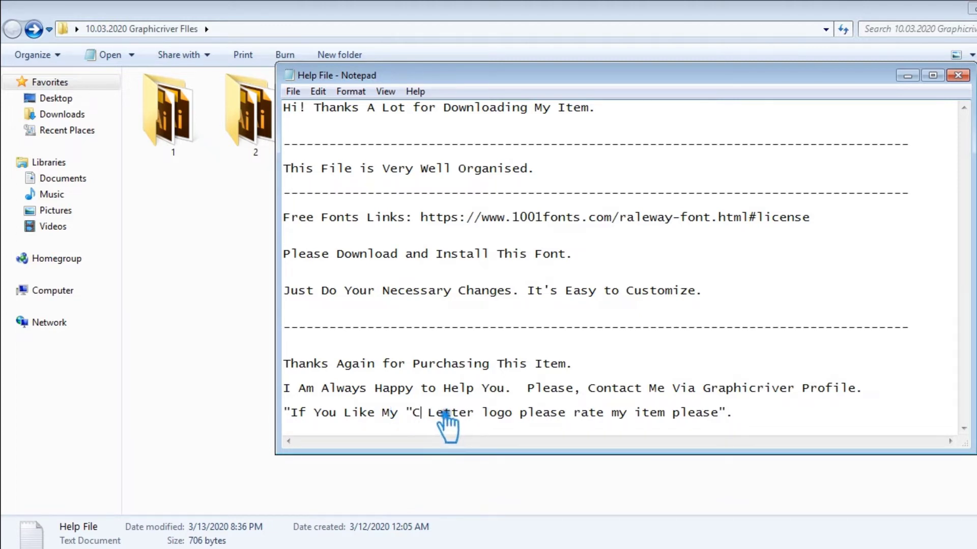
key(Left)
key(BackSpace)
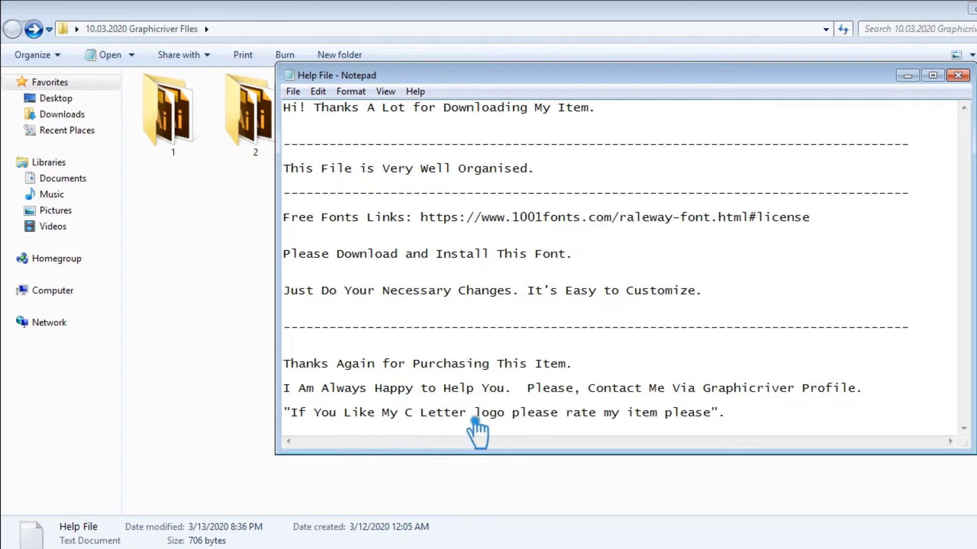
Step: Capitalize the rest of the closing line to read "Logo Please Rate My Item Please", and close the saved Help File
key(shift+Left)
text(L)
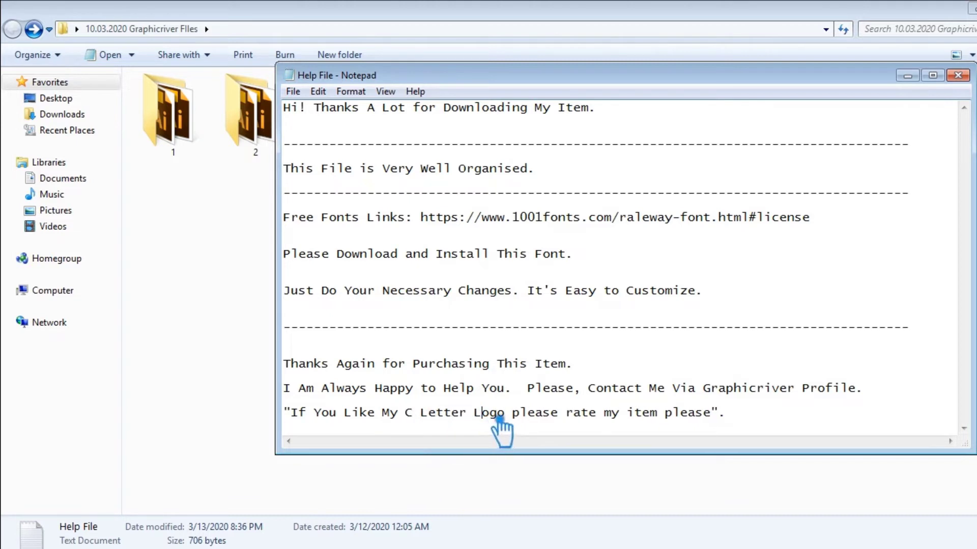
drag(512, 414, 612, 416)
text(P)
text(R)
text(M)
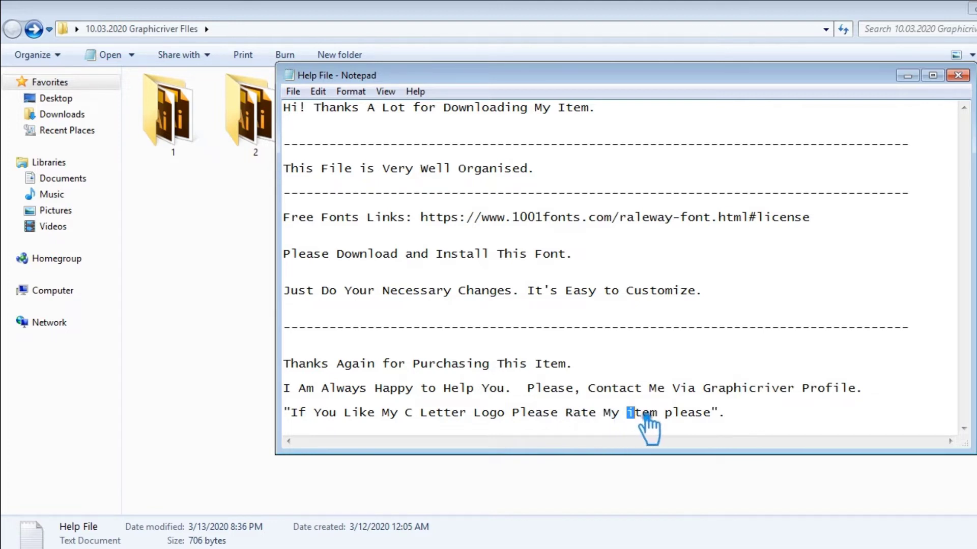
text(I)
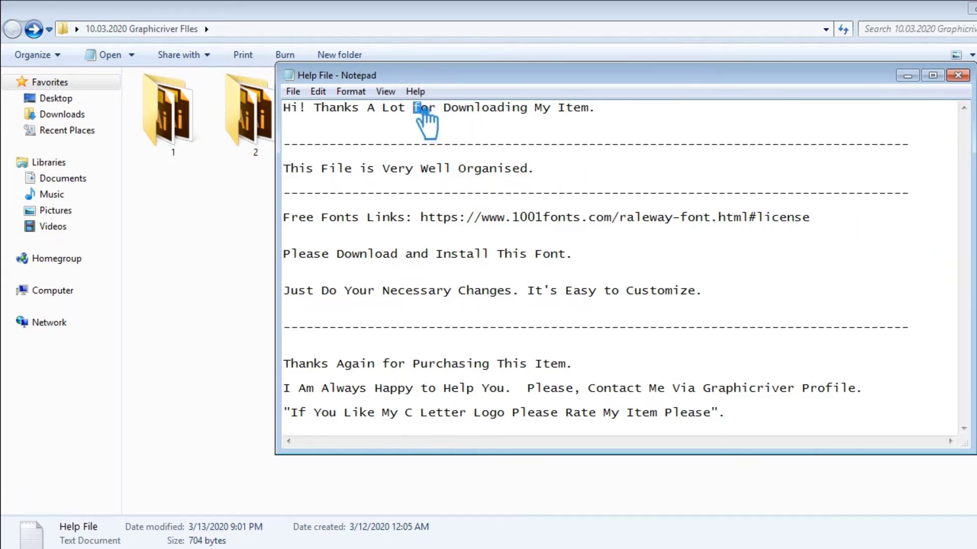
click(466, 182)
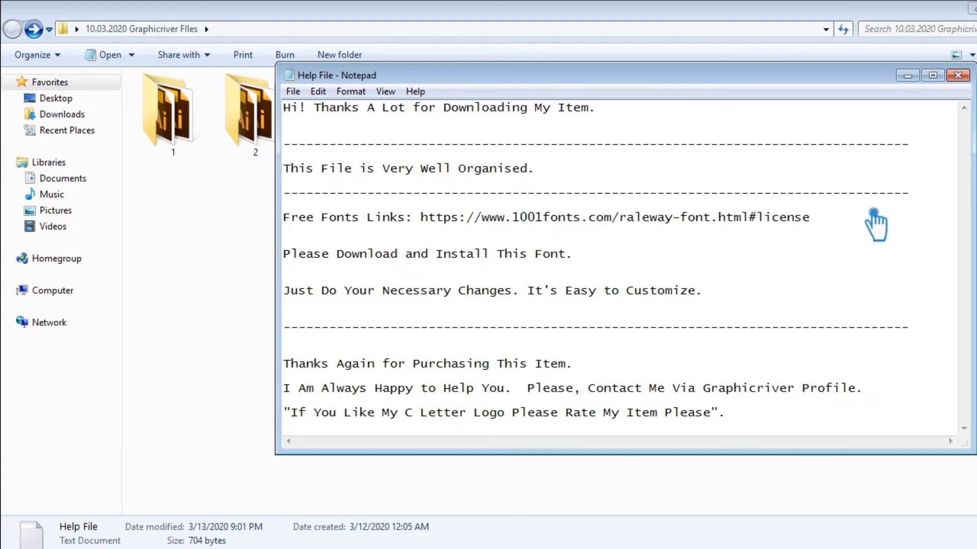
click(959, 75)
Step: Compress the Normal Logo Format folder, Web Logo Format folder and Help File together into a ZIP archive named main
click(632, 257)
click(599, 136)
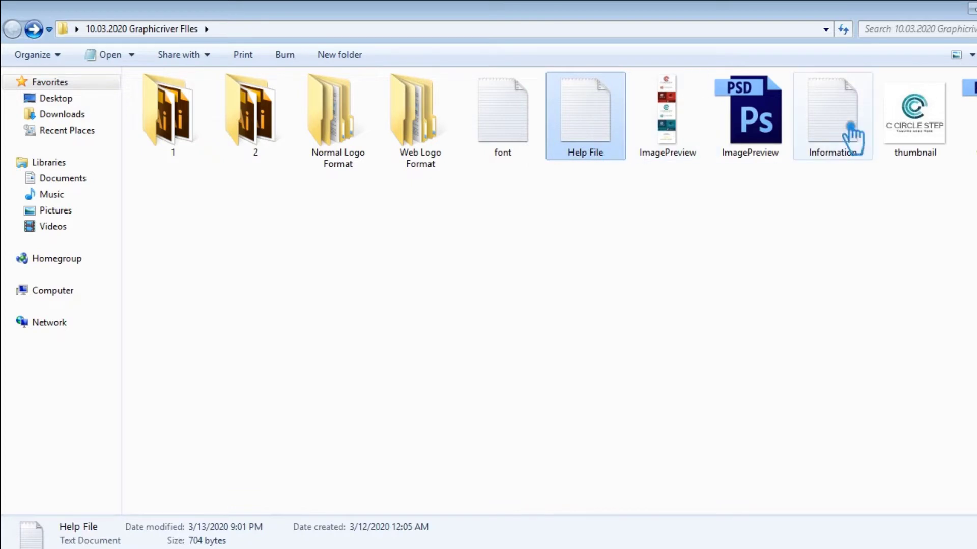
ctrl+click(339, 122)
ctrl+click(432, 128)
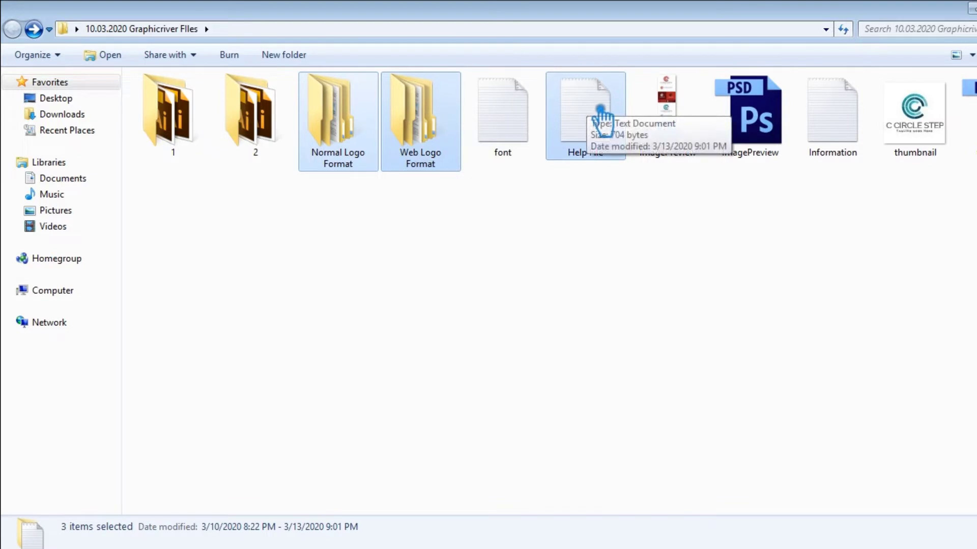
right_click(602, 110)
mouse_move(646, 193)
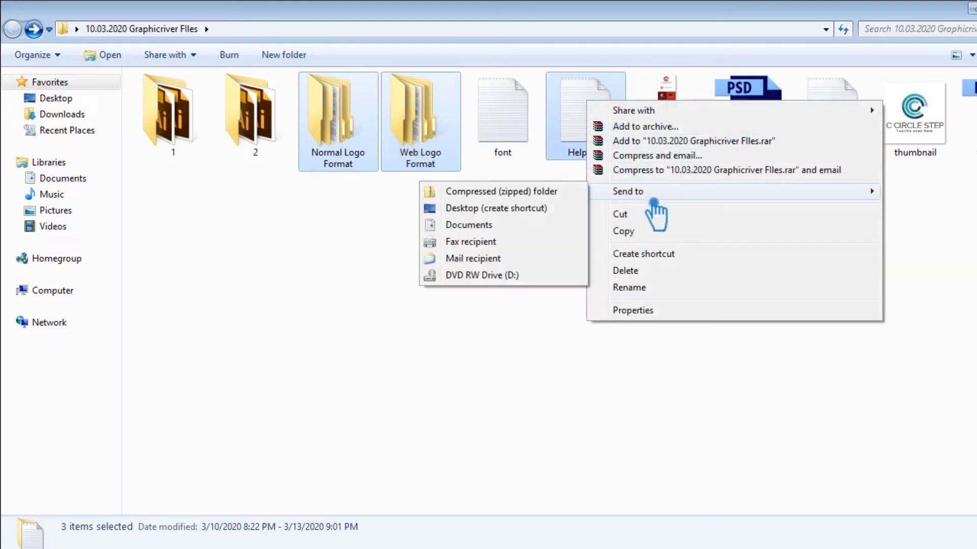
click(522, 198)
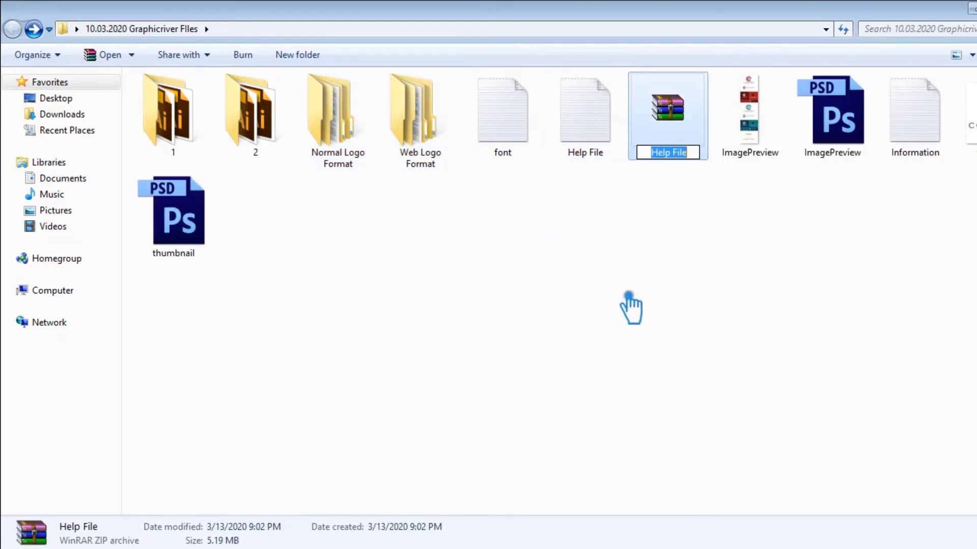
text(main)
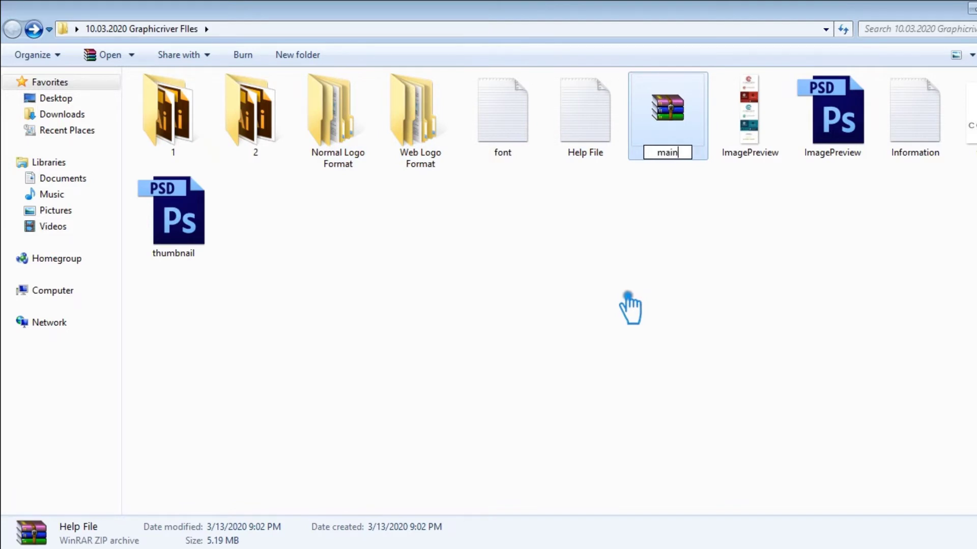
key(Return)
Step: Open the main archive to check its contents, and close it
double_click(895, 87)
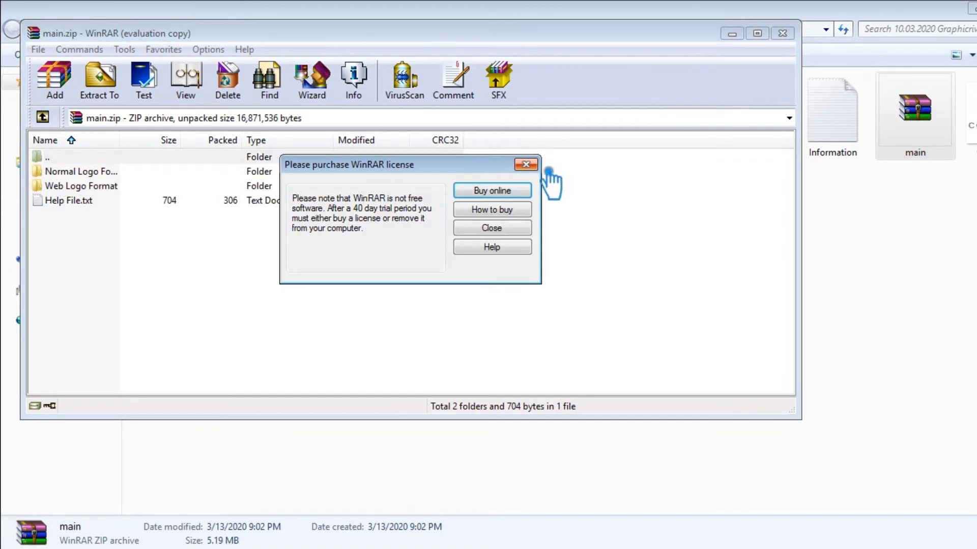
key(Escape)
click(782, 33)
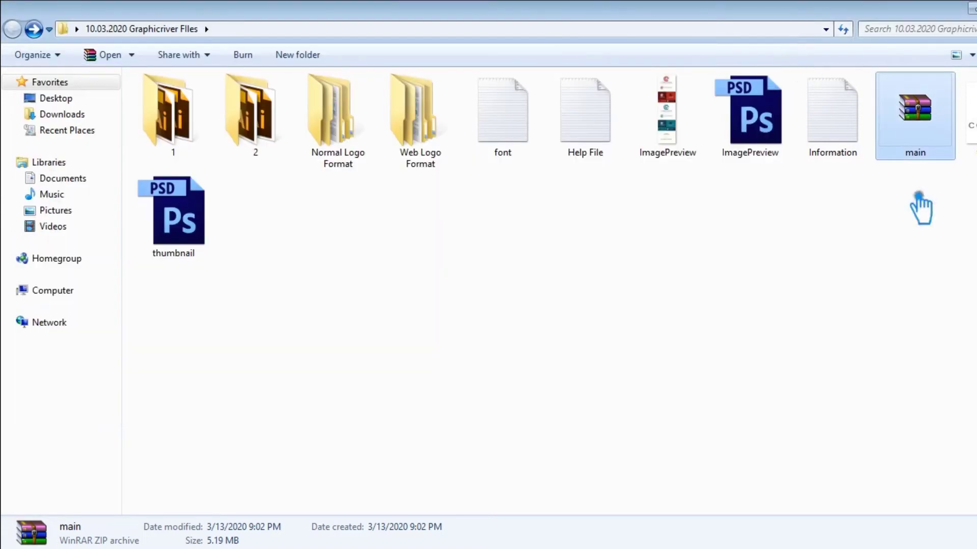
click(958, 266)
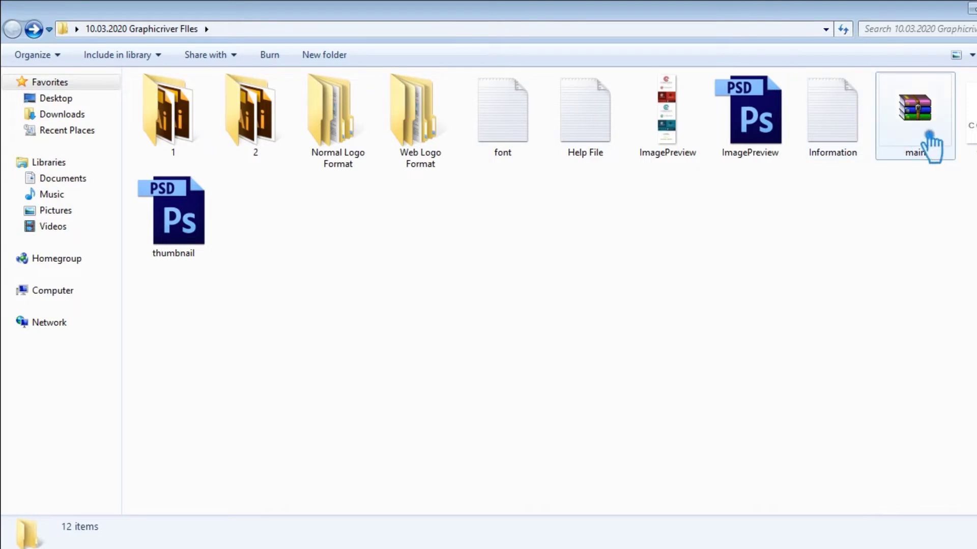
Step: Return to the GraphicRiver upload form and browse for upload files in the Desktop folder 10.03.2020 Graphicriver FIles
click(327, 546)
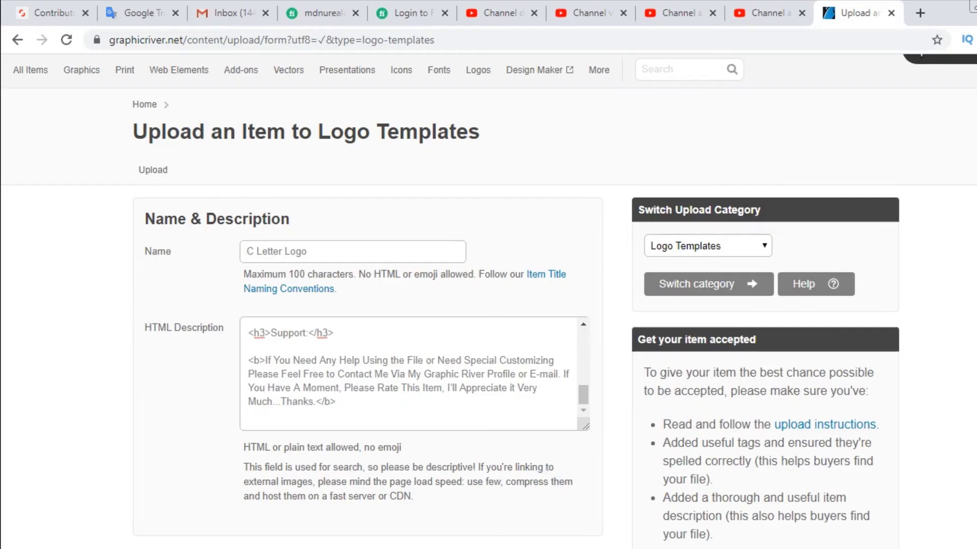
scroll(504, 460, down, 6)
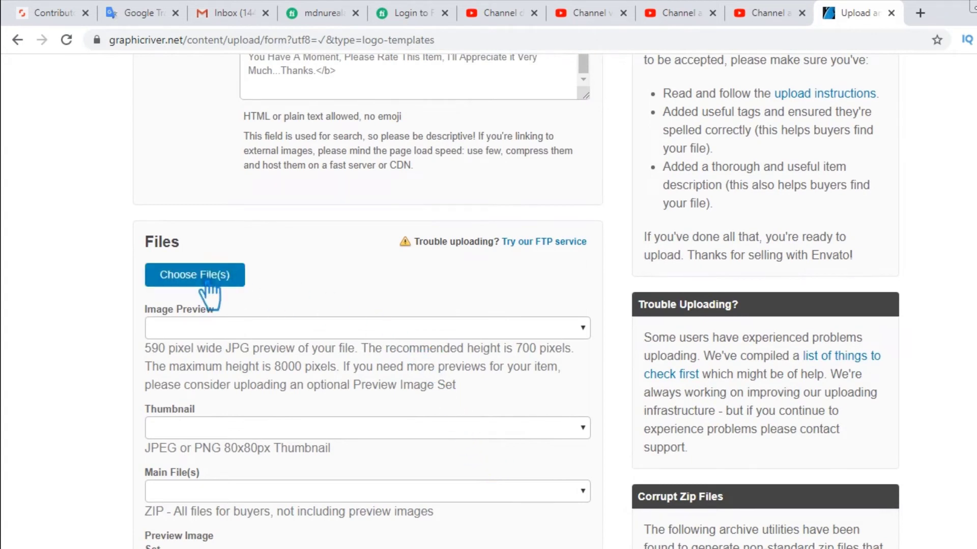
click(208, 278)
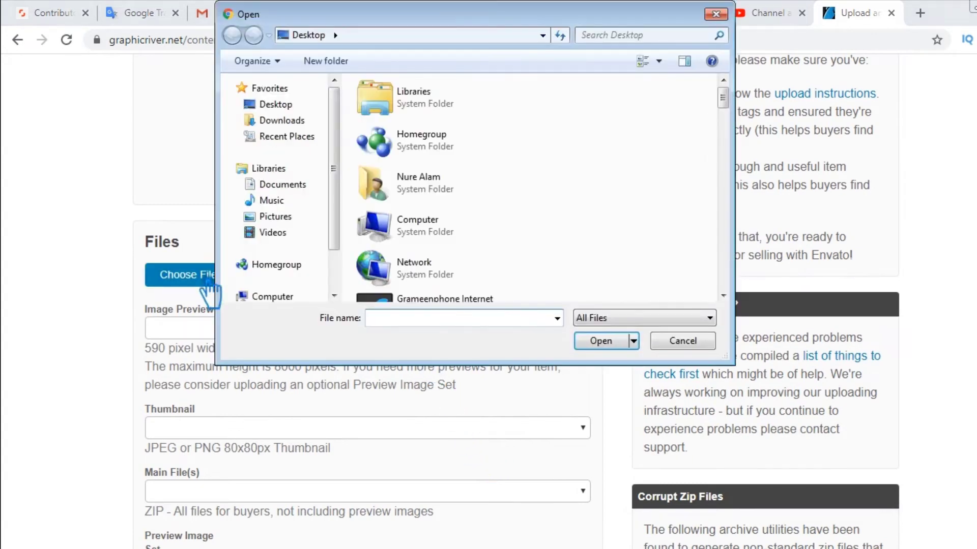
click(304, 109)
scroll(558, 203, down, 5)
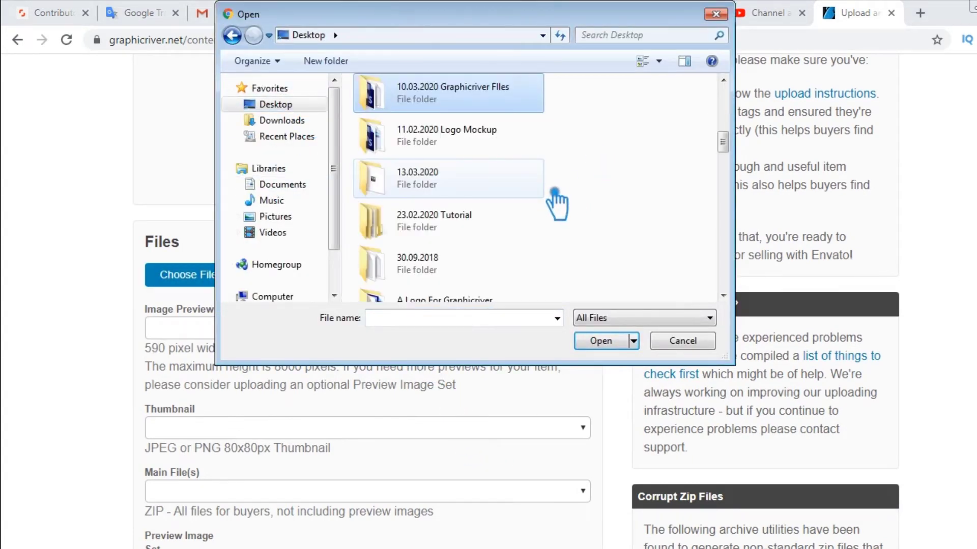
double_click(467, 109)
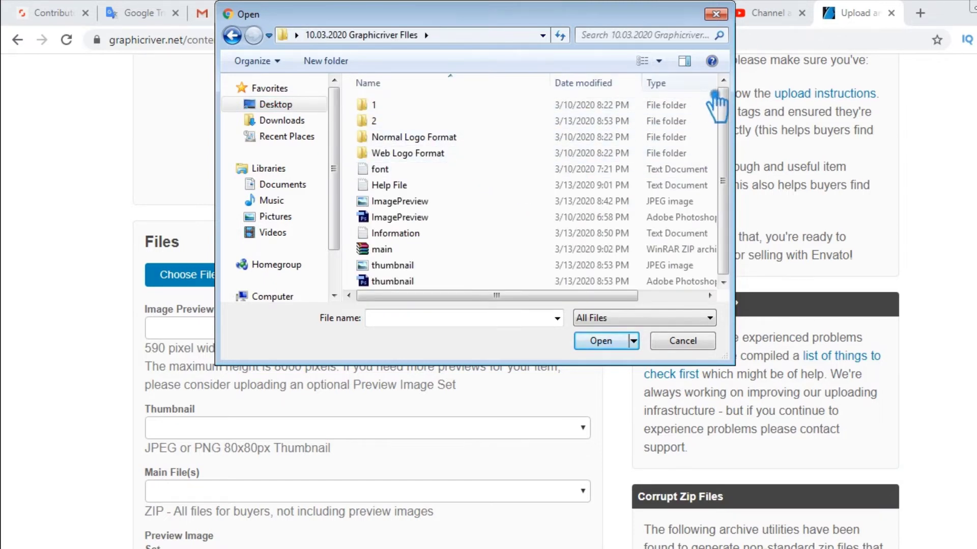
Step: Sort the folder's files by name in descending order and show them as large icons in an enlarged file dialog
right_click(709, 102)
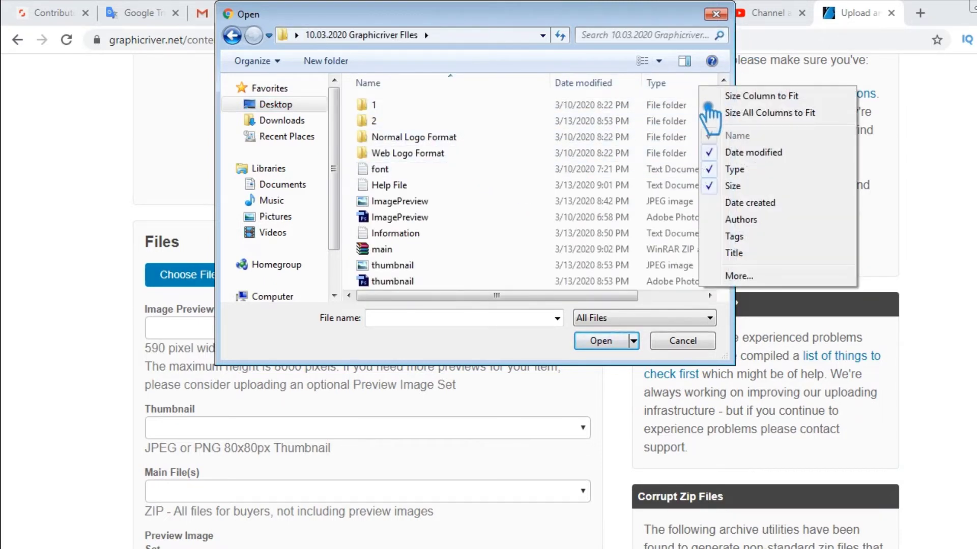
click(496, 87)
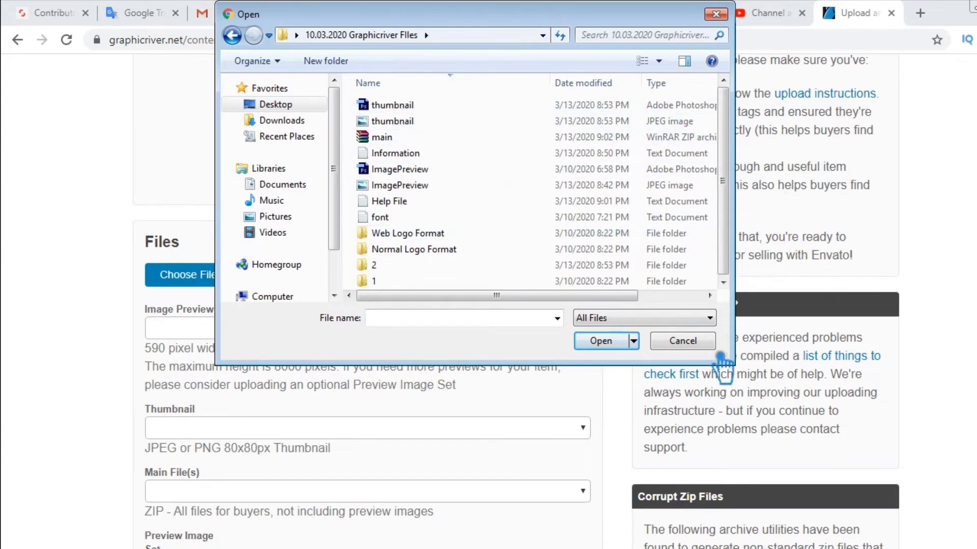
drag(734, 365, 790, 406)
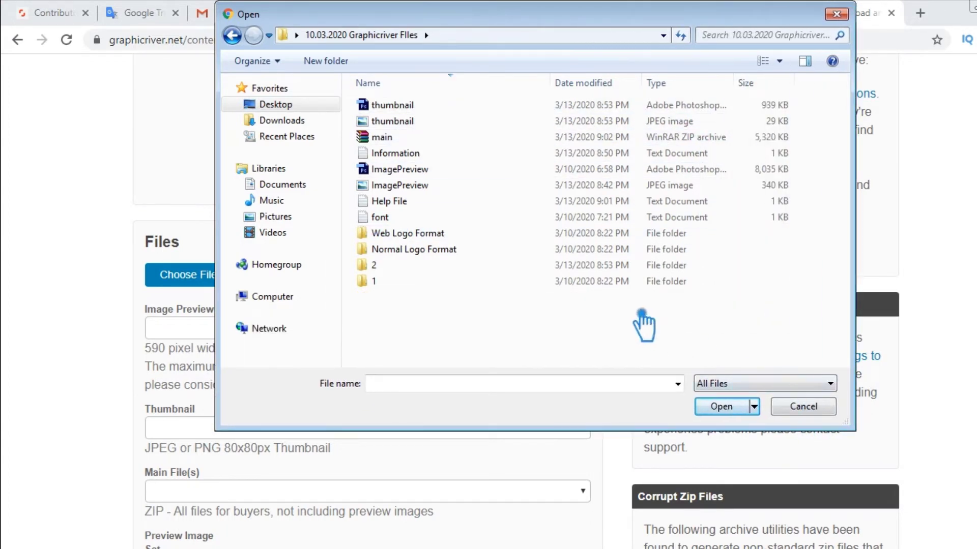
right_click(643, 309)
mouse_move(676, 316)
click(791, 336)
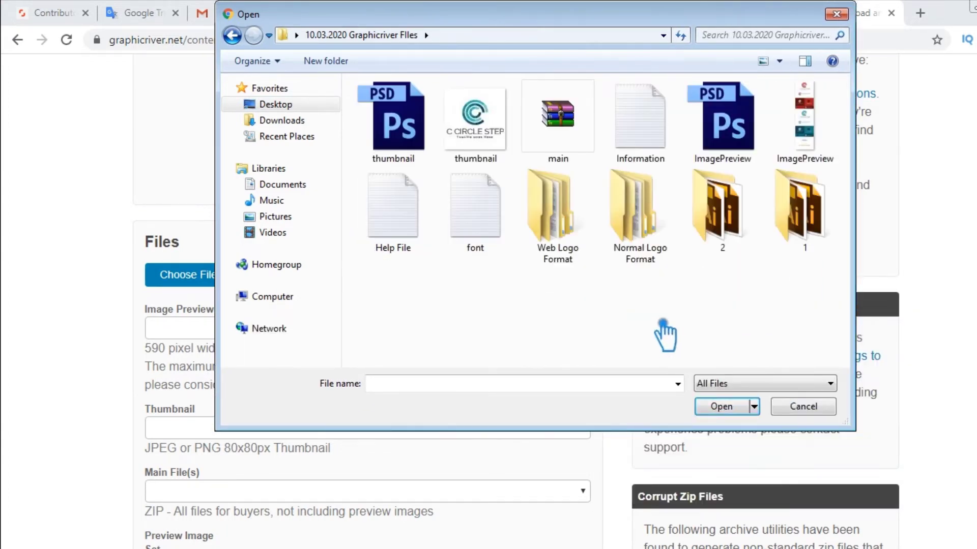
Step: Upload the thumbnail JPEG, the main ZIP archive and the ImagePreview JPEG to the item's files
click(497, 131)
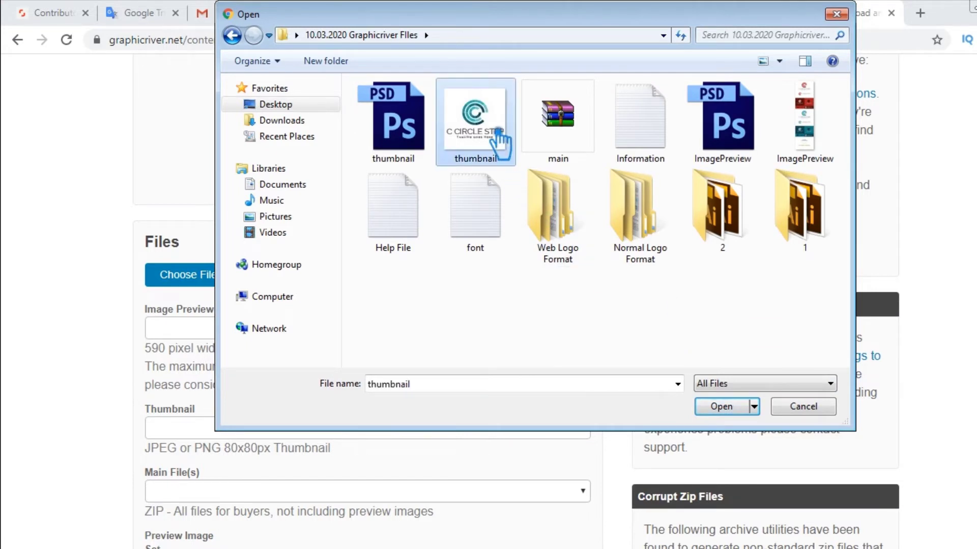
ctrl+click(558, 122)
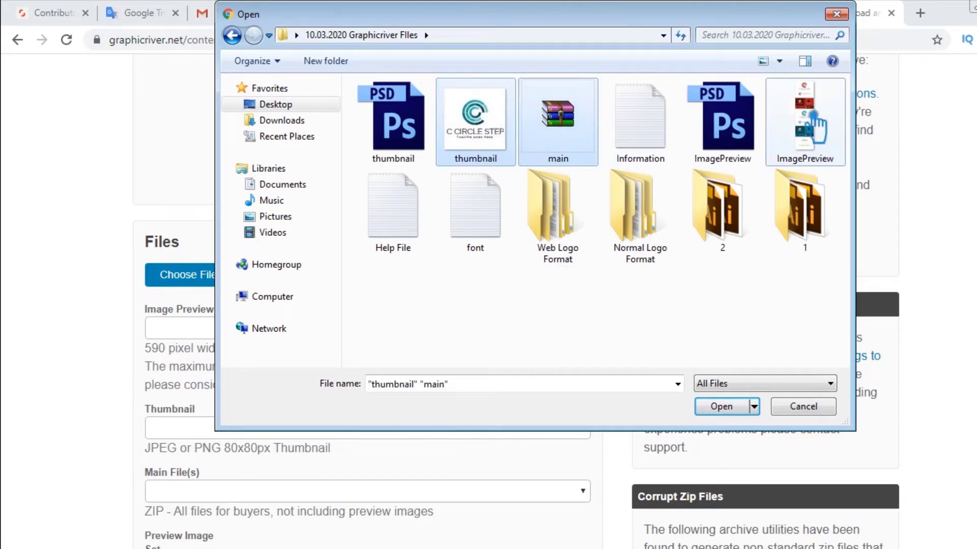
ctrl+click(809, 133)
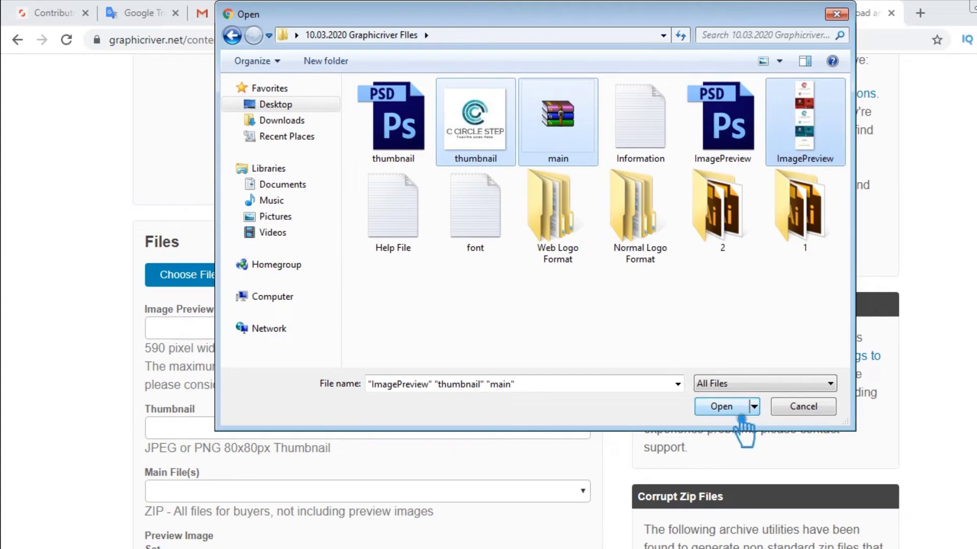
click(722, 409)
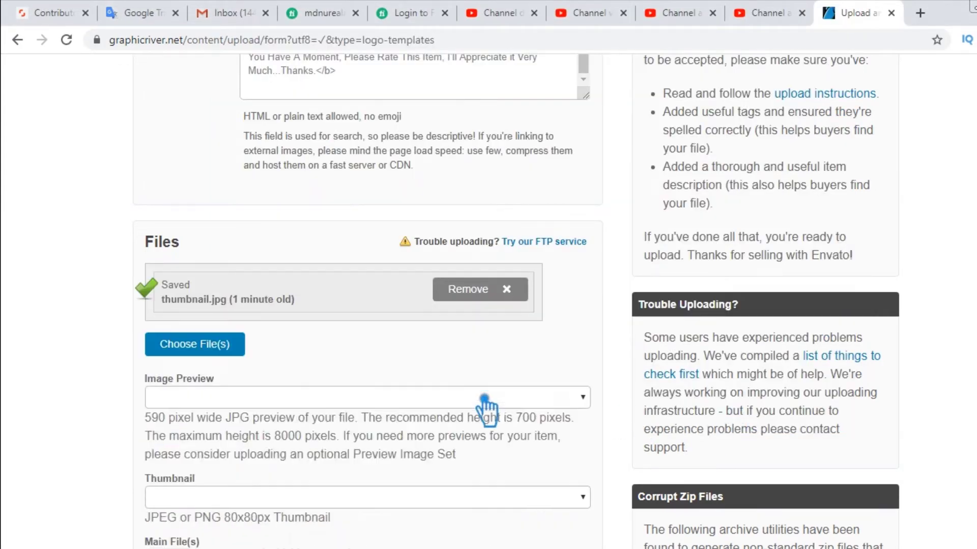
scroll(486, 407, down, 3)
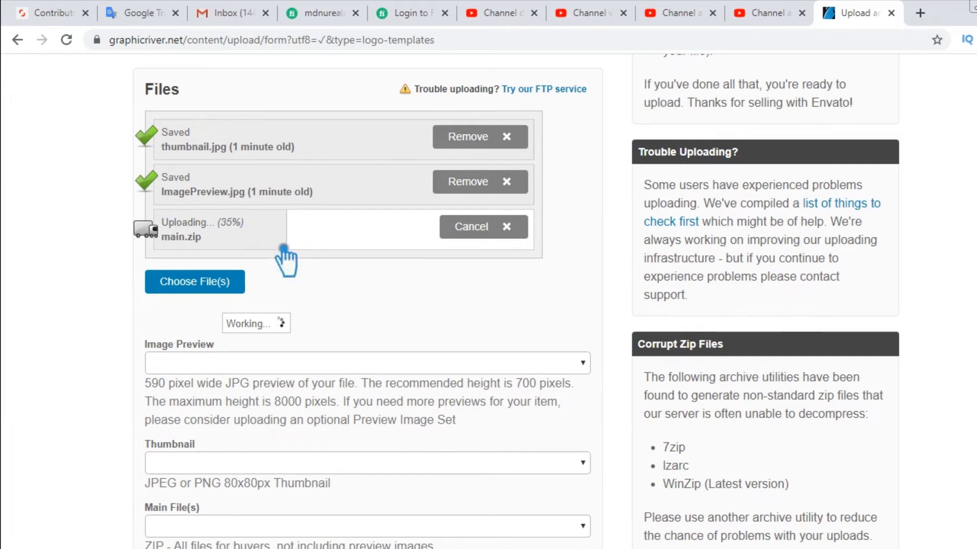
scroll(432, 313, down, 1)
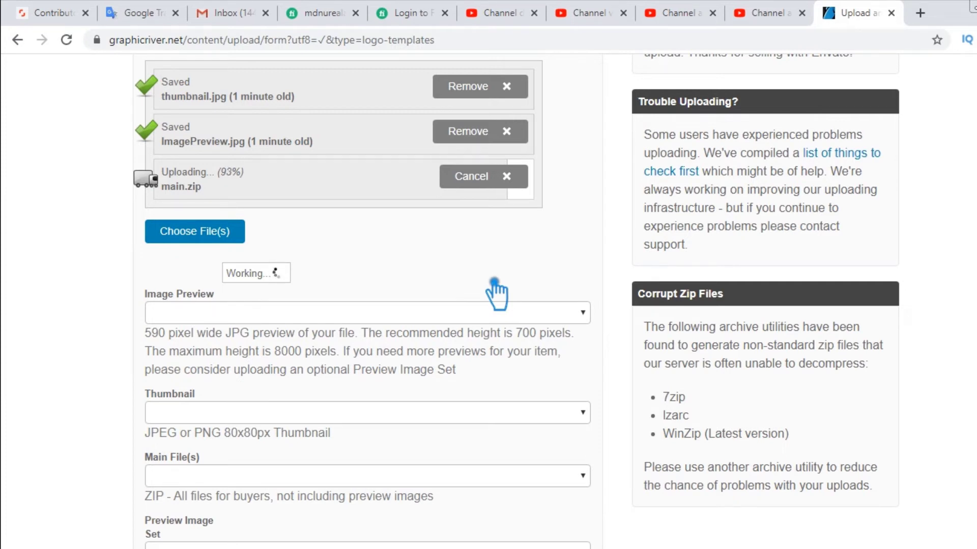
Step: Extend the item name to read "C Letter Logo (C Circle Step Logo)"
scroll(463, 282, up, 10)
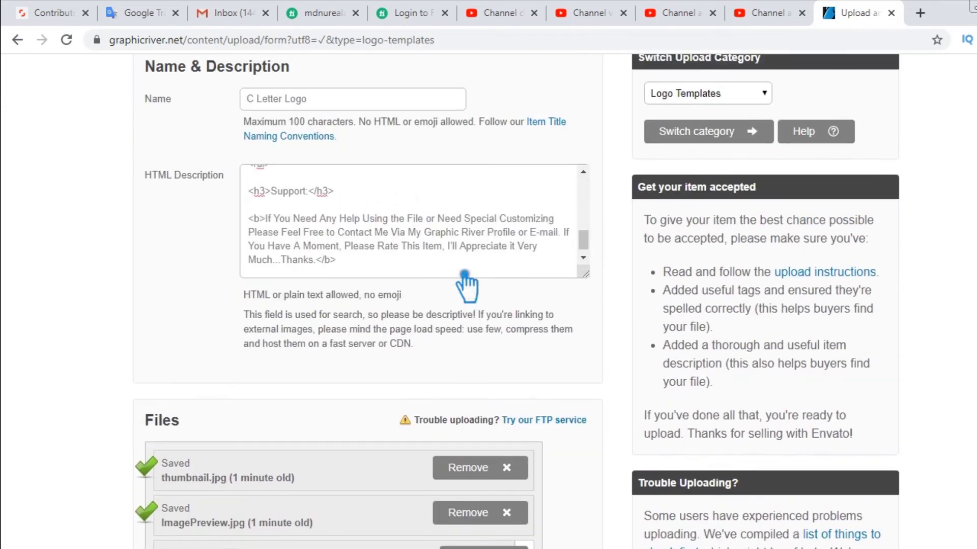
scroll(412, 269, up, 8)
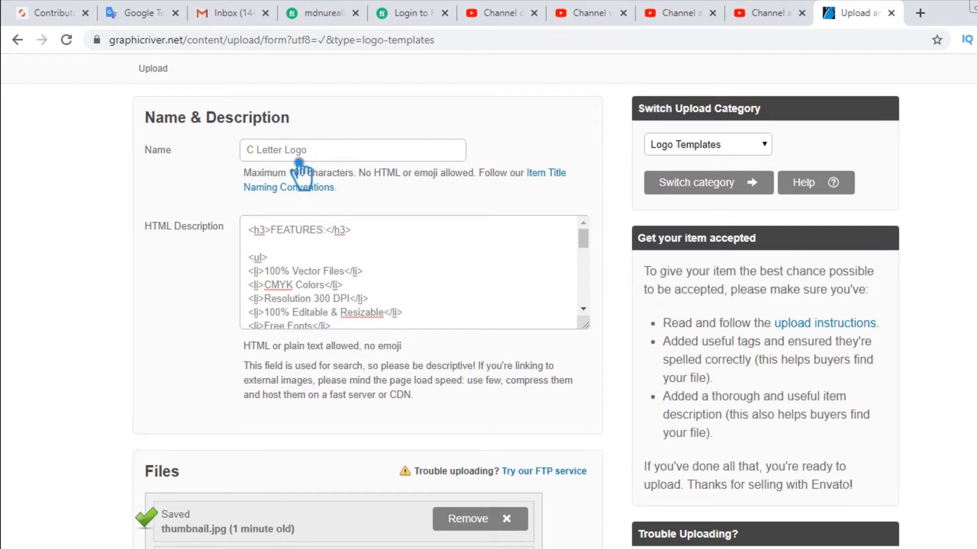
click(374, 153)
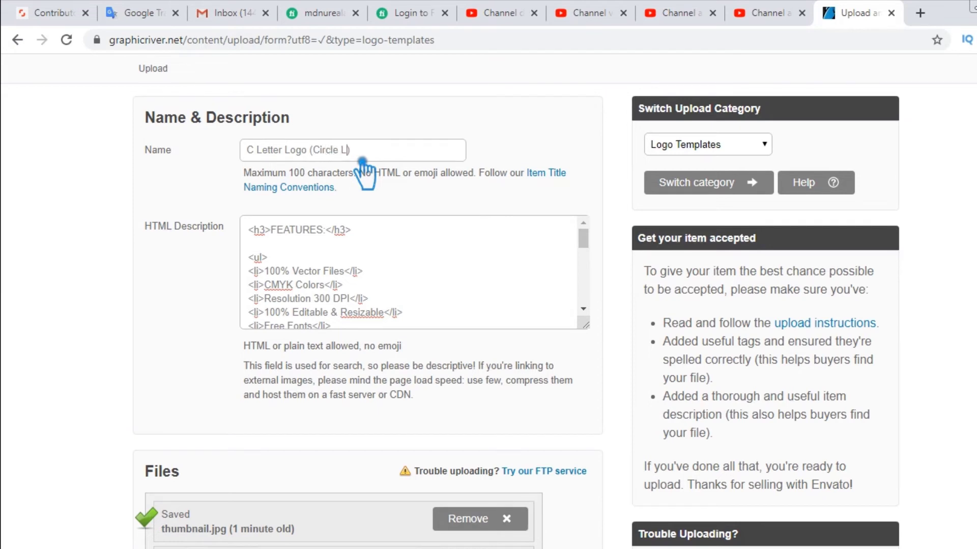
click(326, 149)
text(C)
click(364, 149)
text(Step Logo)
Step: Review the feature list in the HTML description and check the spelling suggestions for "Resizable"
click(457, 228)
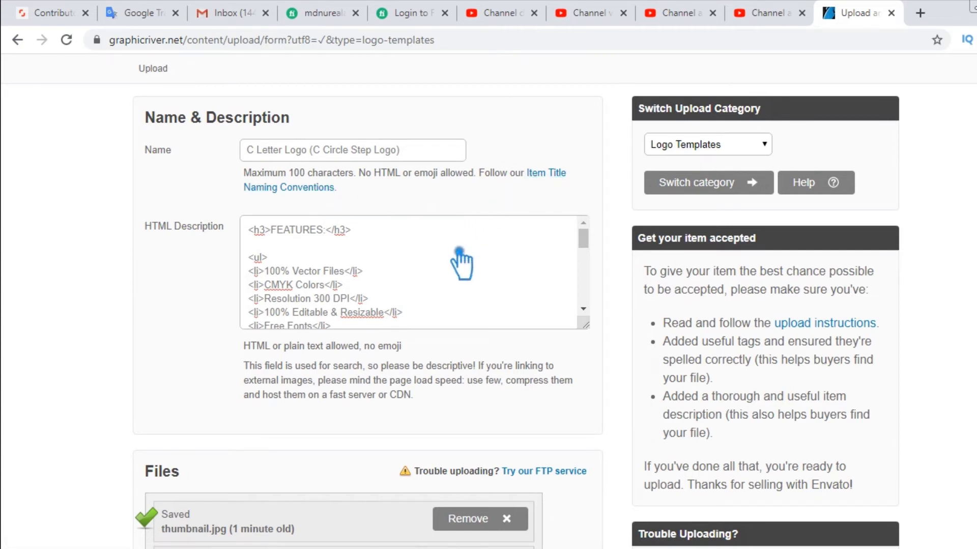
scroll(468, 244, down, 1)
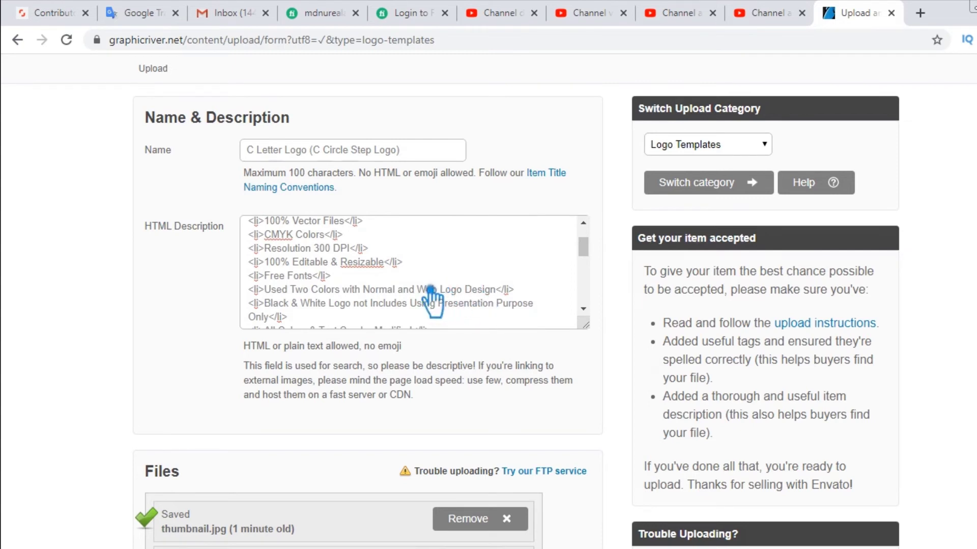
scroll(431, 287, down, 1)
scroll(407, 285, up, 1)
right_click(373, 237)
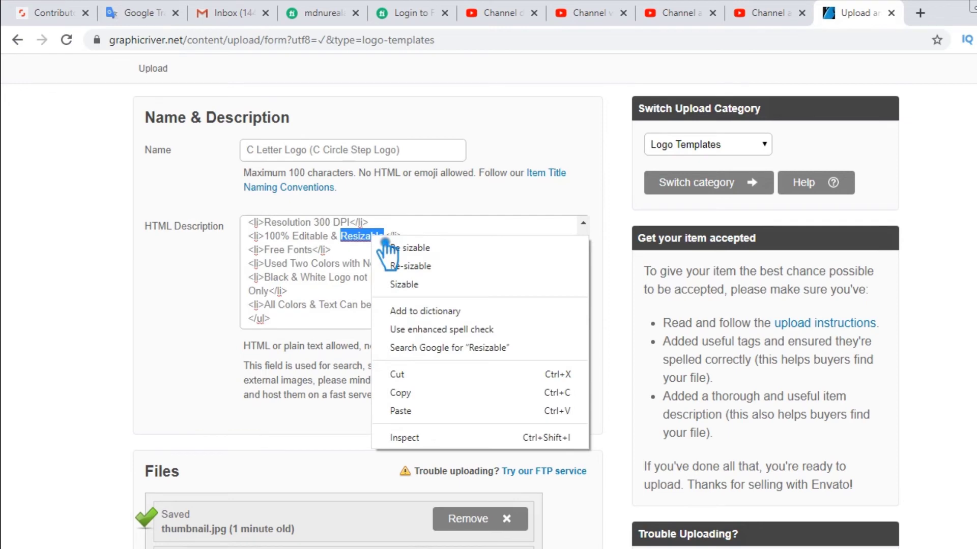
click(246, 293)
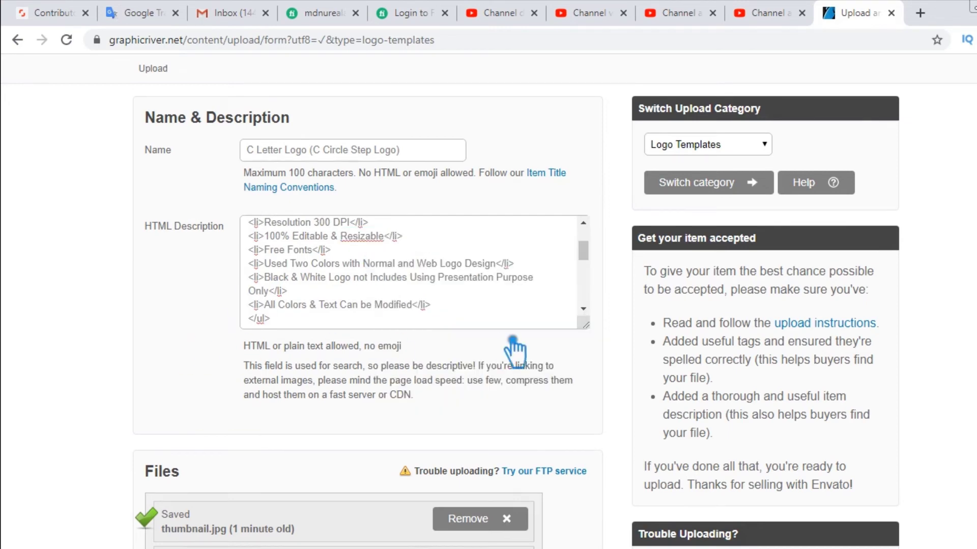
Step: Assign ImagePreview.jpg as the item's Image Preview
scroll(443, 343, down, 3)
scroll(429, 375, down, 6)
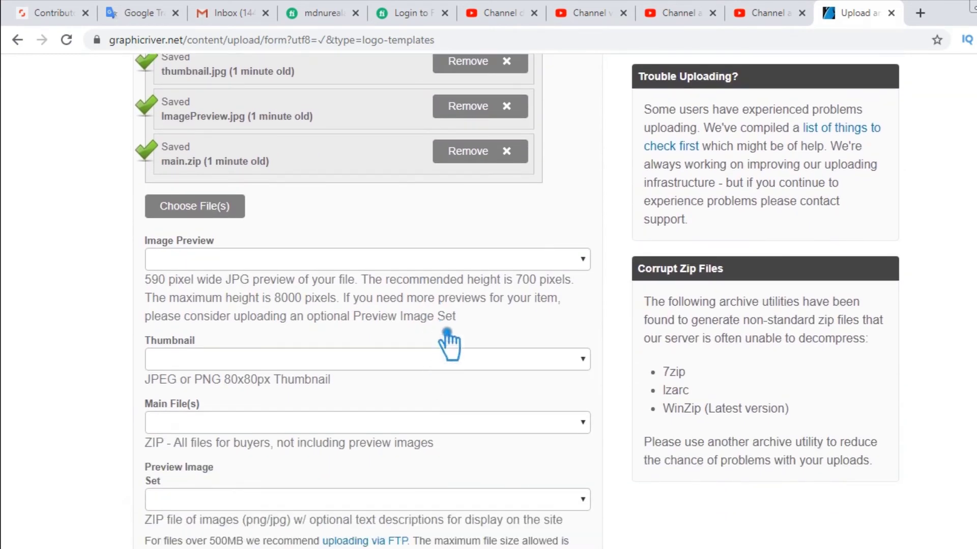
click(585, 262)
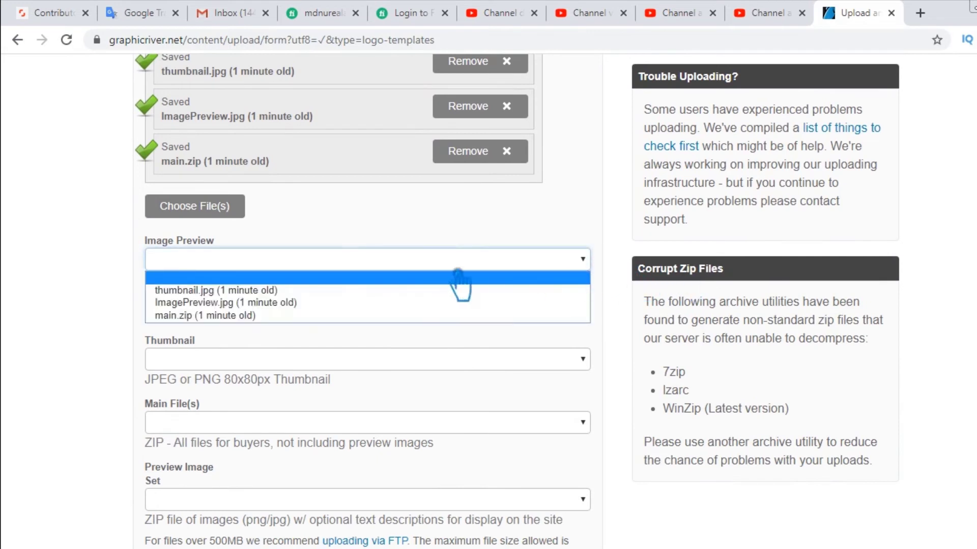
click(243, 304)
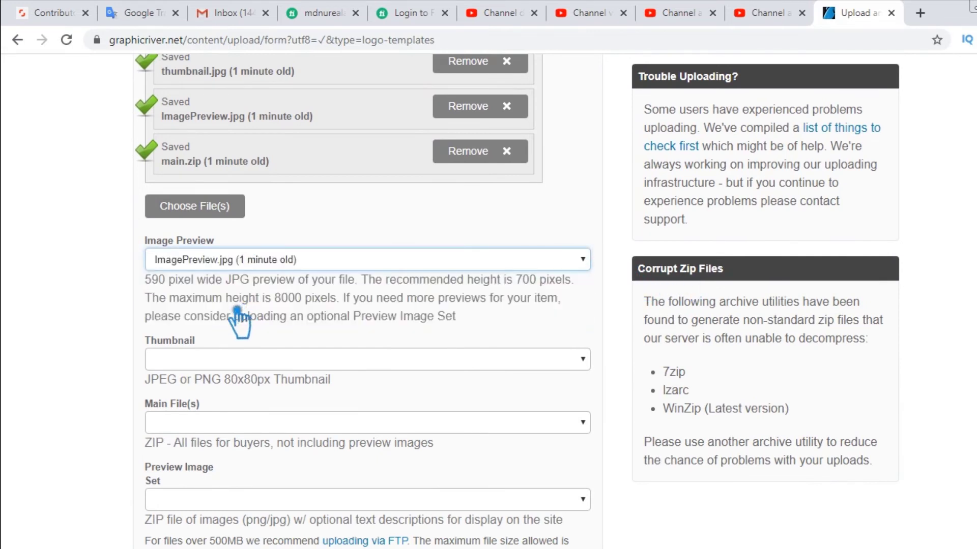
Step: Assign thumbnail.jpg as the Thumbnail and main.zip as the Main File(s)
click(594, 364)
click(245, 391)
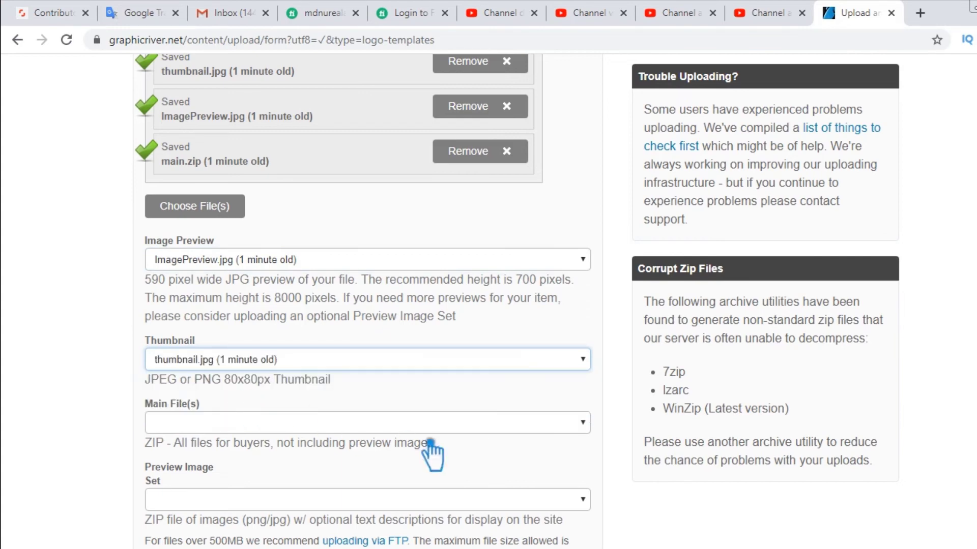
click(583, 423)
click(209, 479)
scroll(473, 474, down, 3)
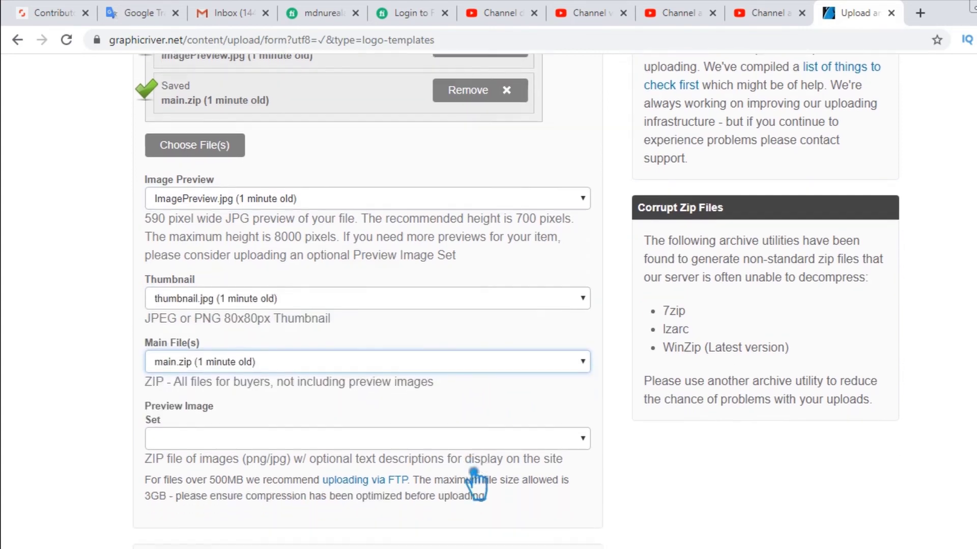
Step: Set the item's category to Logo Templates
scroll(592, 443, down, 5)
scroll(509, 285, down, 1)
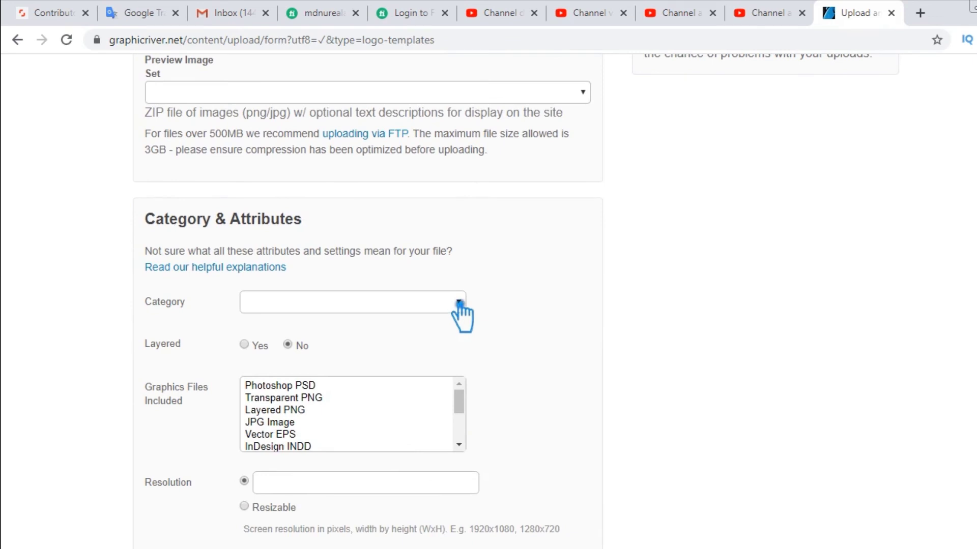
click(462, 303)
click(365, 56)
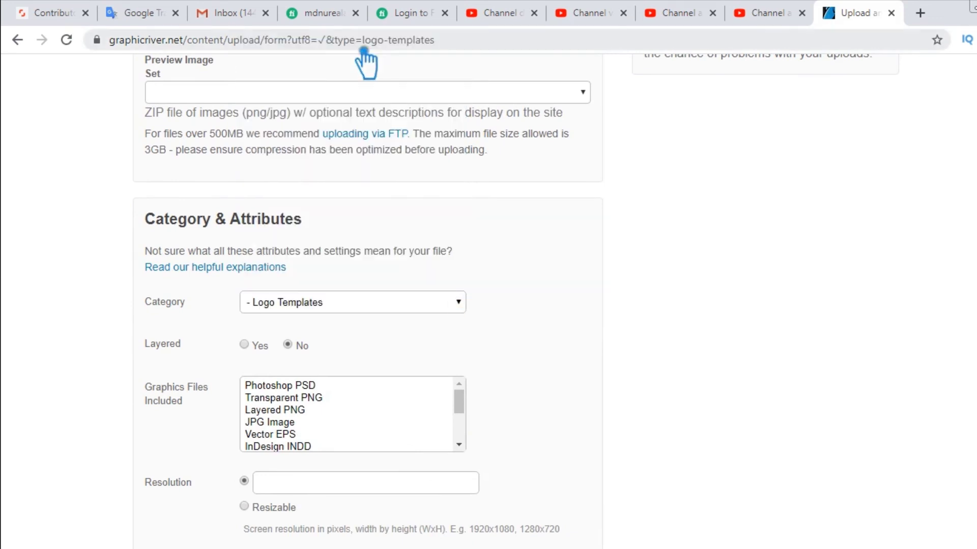
Step: Select Transparent PNG, Vector EPS and AI Illustrator as the graphics files included
scroll(607, 356, down, 3)
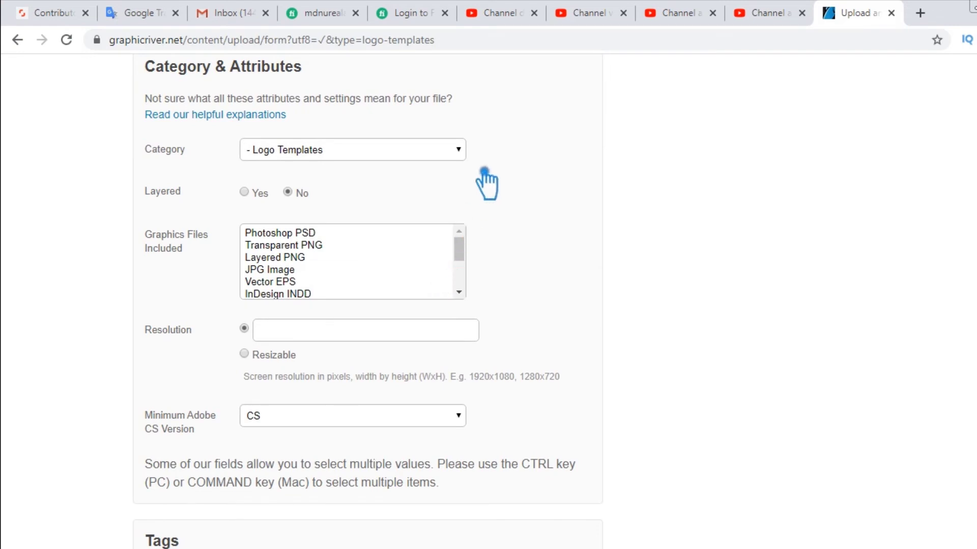
click(317, 259)
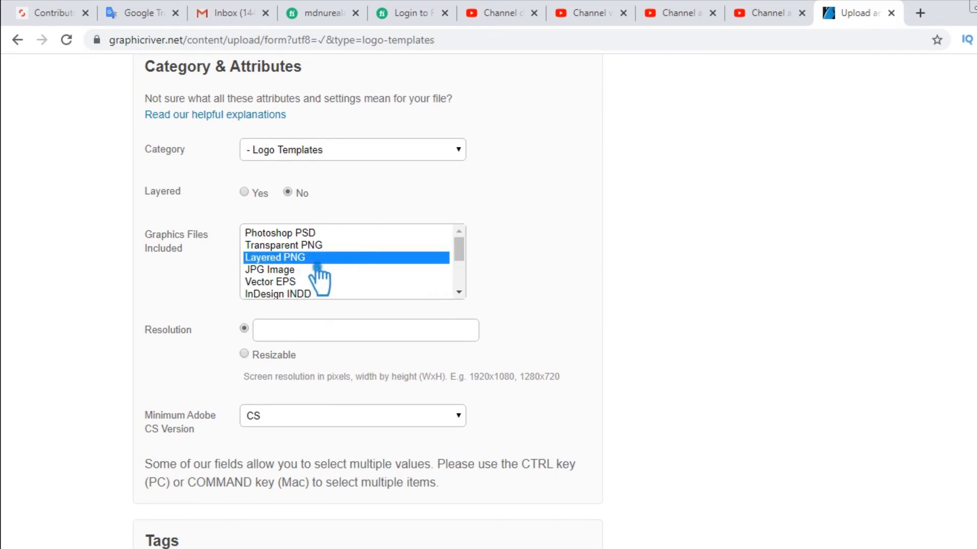
scroll(322, 276, up, 1)
click(341, 297)
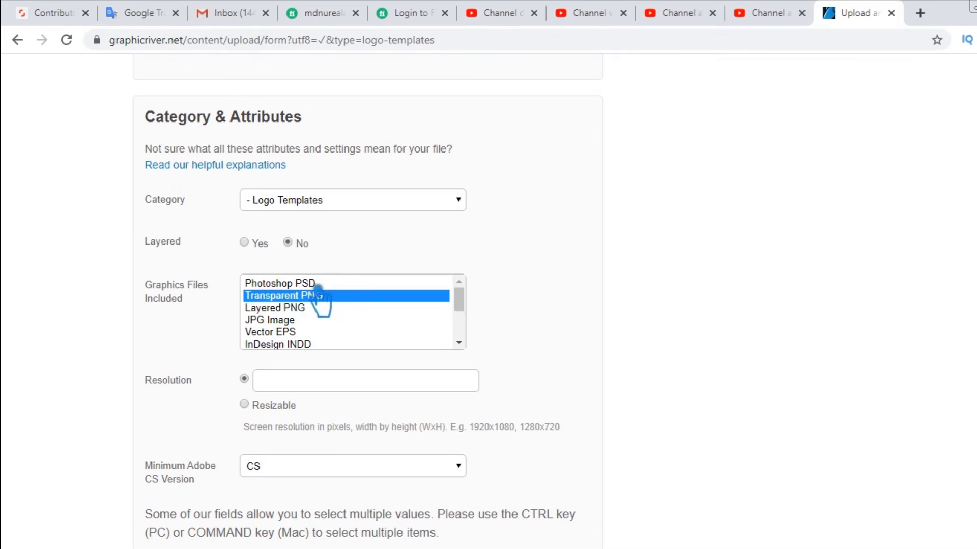
scroll(324, 323, down, 1)
ctrl+click(303, 308)
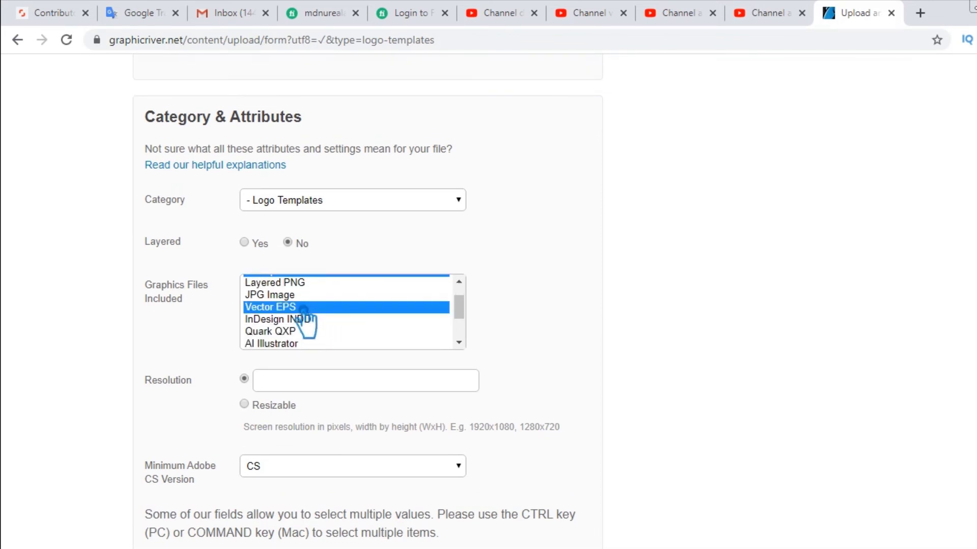
ctrl+click(331, 343)
scroll(350, 318, up, 1)
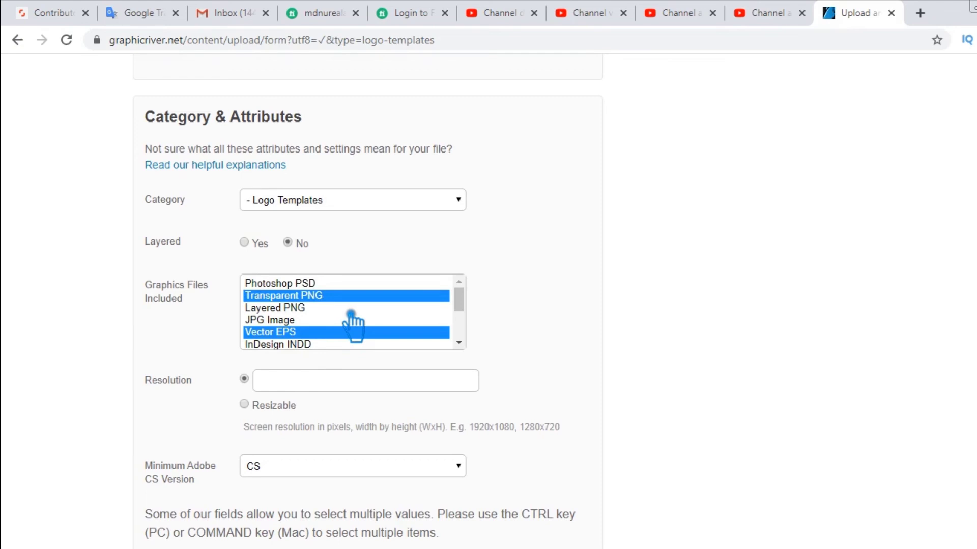
scroll(353, 325, down, 3)
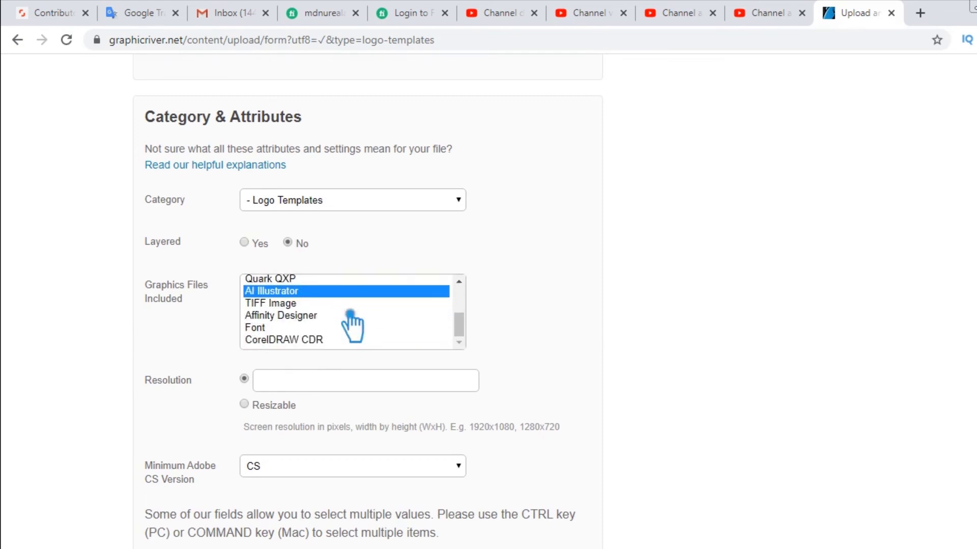
Step: Set the resolution to Resizable and the minimum Adobe CS version to CS
click(245, 404)
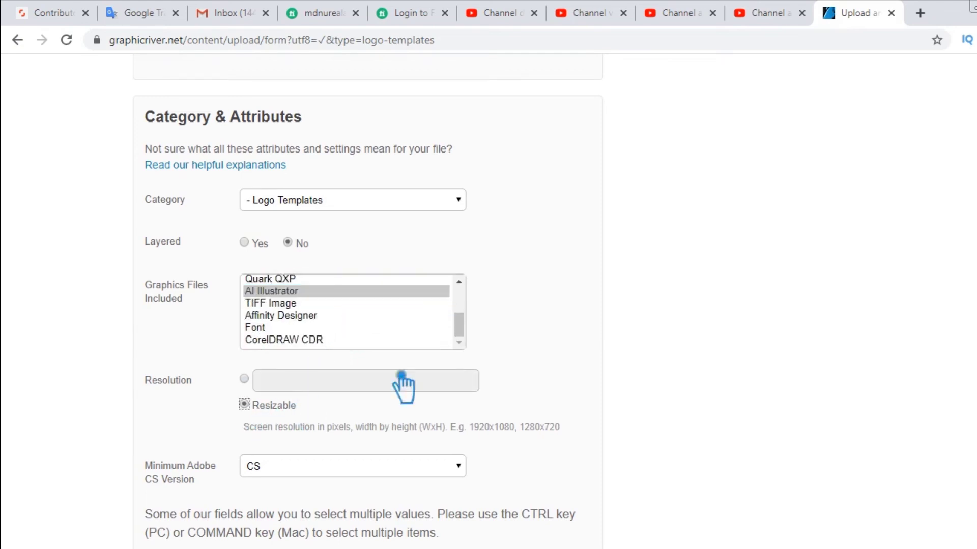
scroll(360, 312, up, 3)
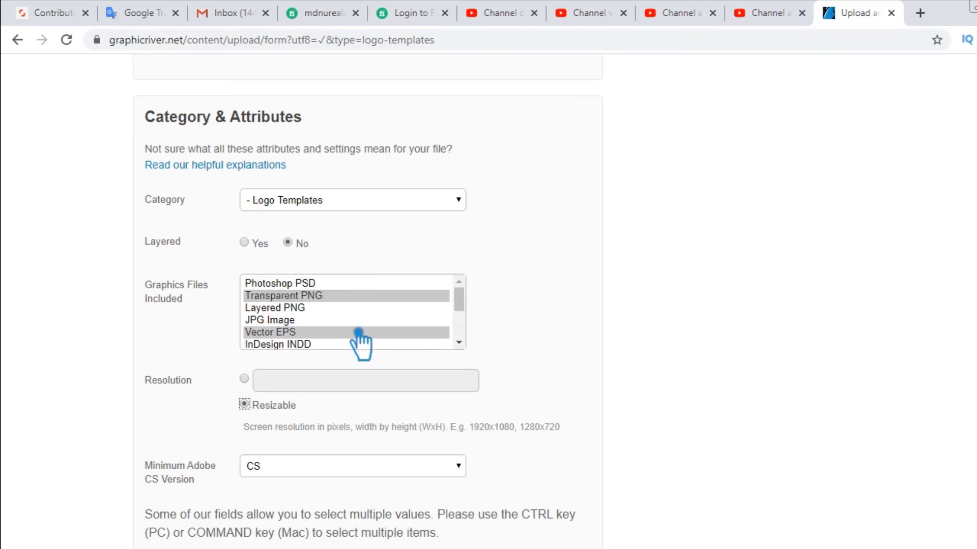
scroll(524, 290, down, 1)
scroll(523, 291, down, 5)
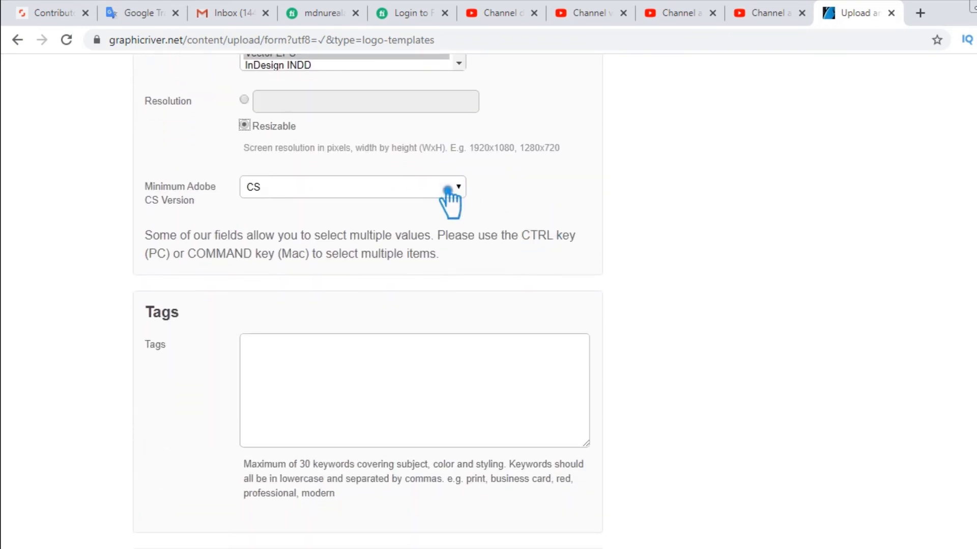
click(448, 191)
click(295, 204)
Step: Enter the tags "a logo, a alphabet logo, alphabet logo, a alphabet, a letter"
scroll(659, 283, down, 2)
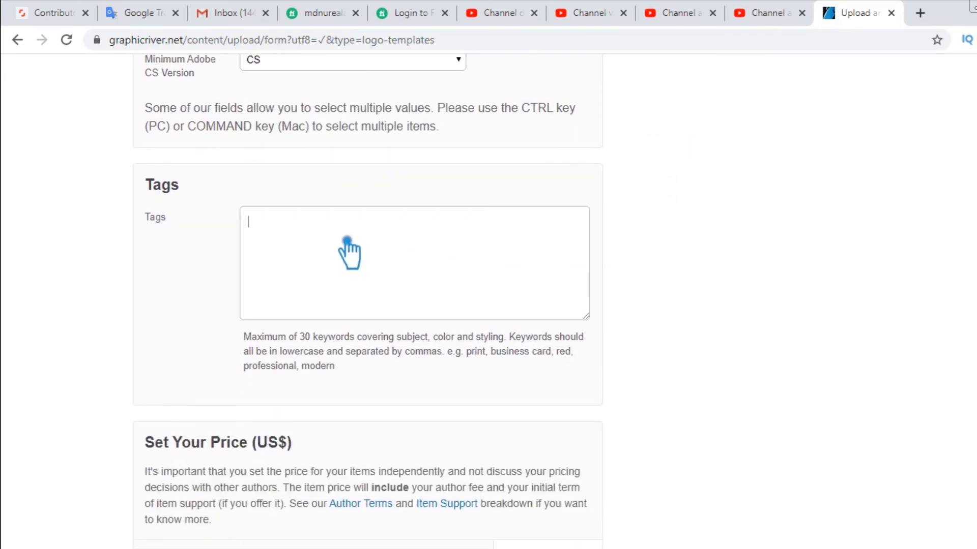
scroll(347, 238, down, 1)
text(a logo, a alphabet lo)
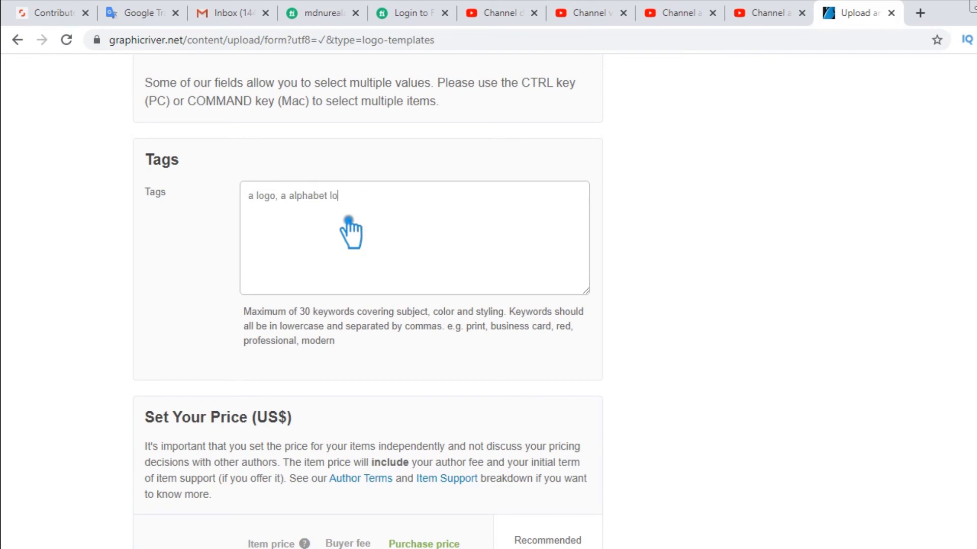
drag(350, 196, 281, 197)
key(ctrl+c)
right_click(388, 200)
click(447, 292)
key(ctrl+c)
click(484, 218)
key(ctrl+v)
text(, a letter,)
Step: Add the tags "a letter logo, letter logo, logo design, logo, letter" to the list
drag(512, 197, 470, 197)
right_click(483, 195)
click(539, 222)
click(555, 206)
key(ctrl+v)
text(logo)
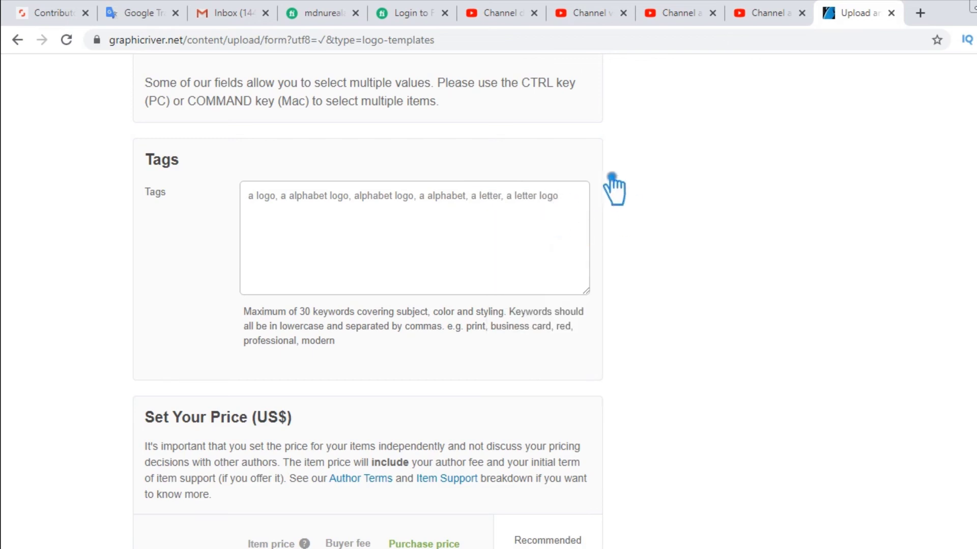
text(, l)
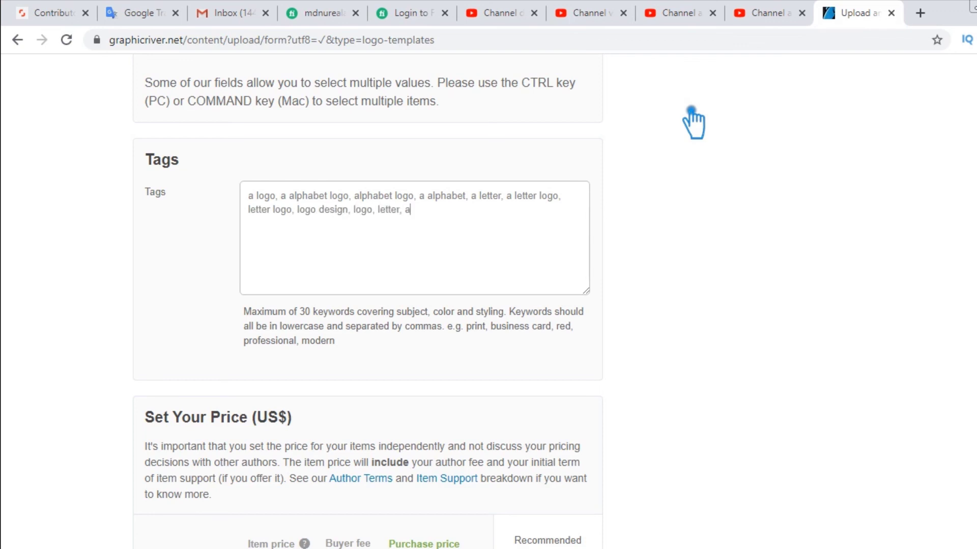
Step: Finish the tag list with "letter a logo, letter a, letter design"
drag(428, 209, 405, 209)
right_click(429, 203)
click(436, 235)
click(497, 214)
text(,)
key(ctrl+v)
text(a,)
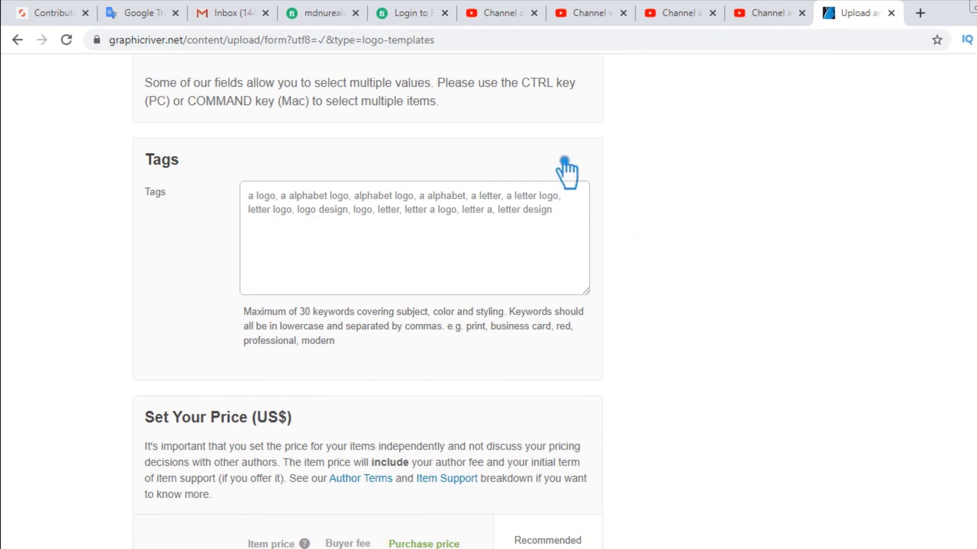
Step: Set the item price to $23 and enter the reviewer comment "Thanks for Review and Support Me."
scroll(604, 366, up, 10)
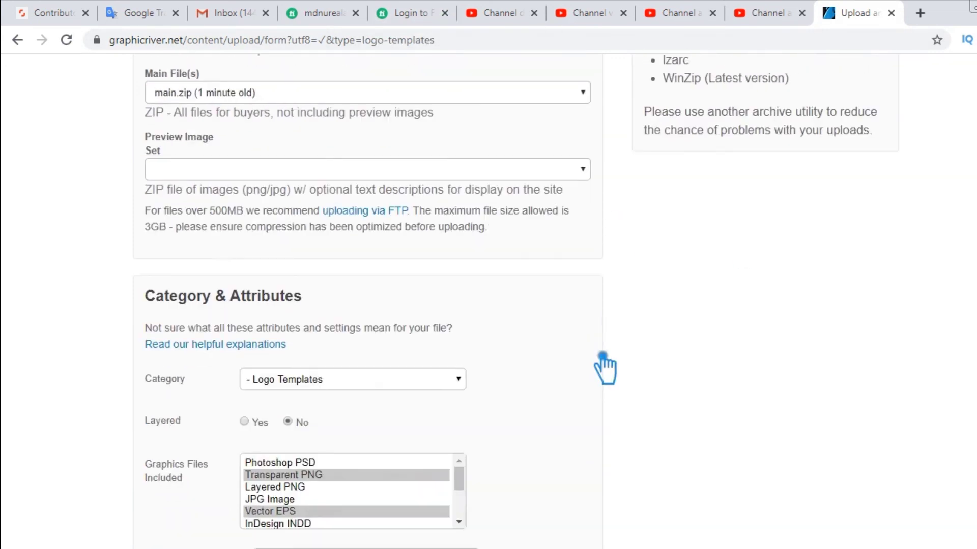
scroll(605, 367, down, 3)
scroll(612, 350, up, 7)
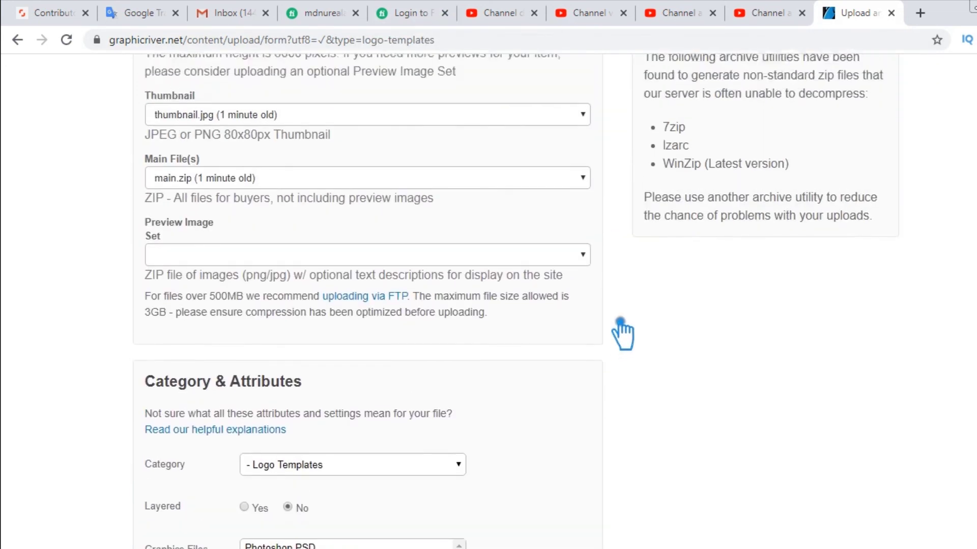
scroll(621, 325, down, 10)
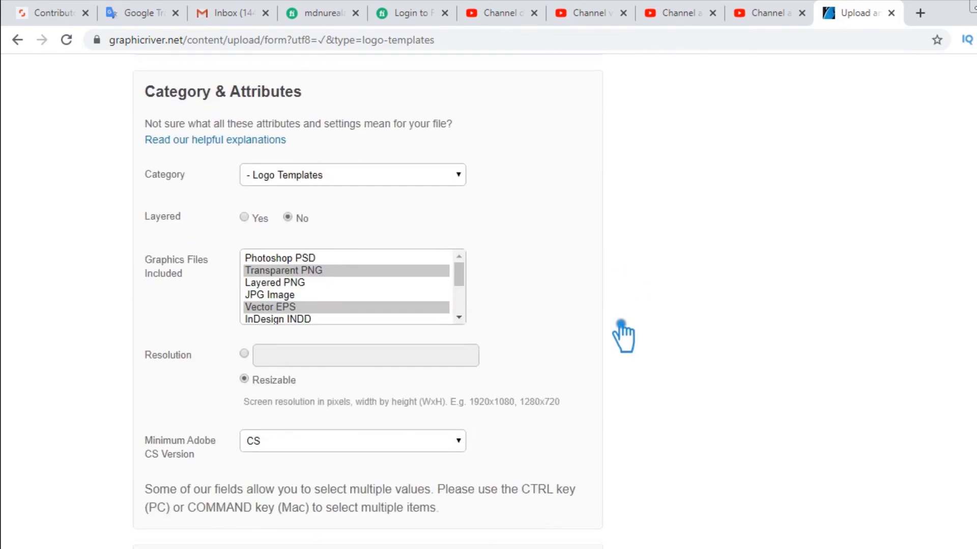
scroll(621, 328, down, 8)
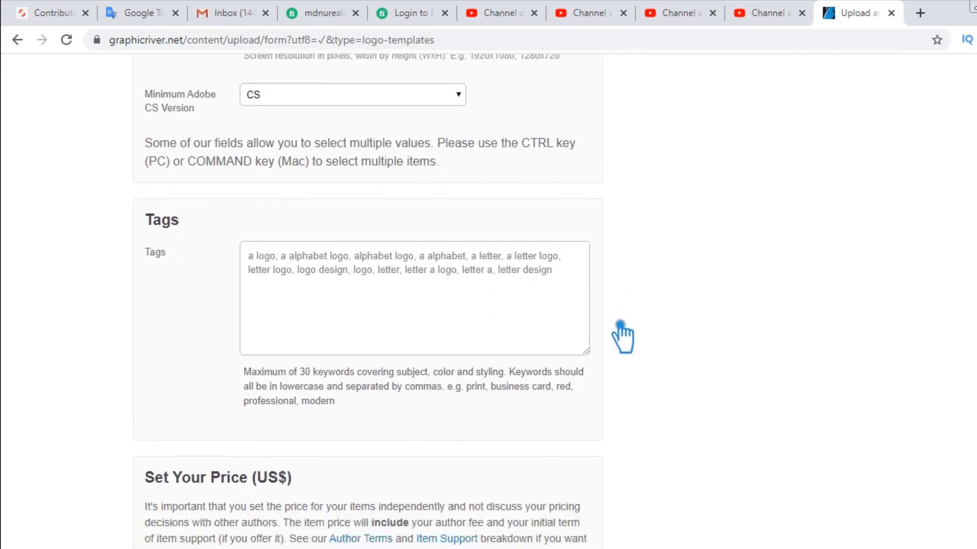
scroll(616, 348, down, 3)
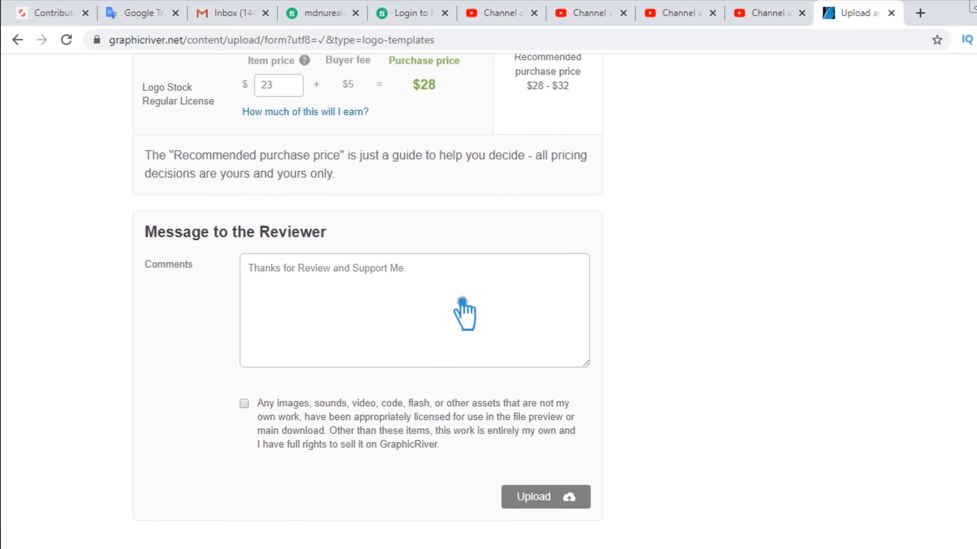
Step: Accept the declaration of rights to the work and submit the item for review
scroll(545, 324, down, 1)
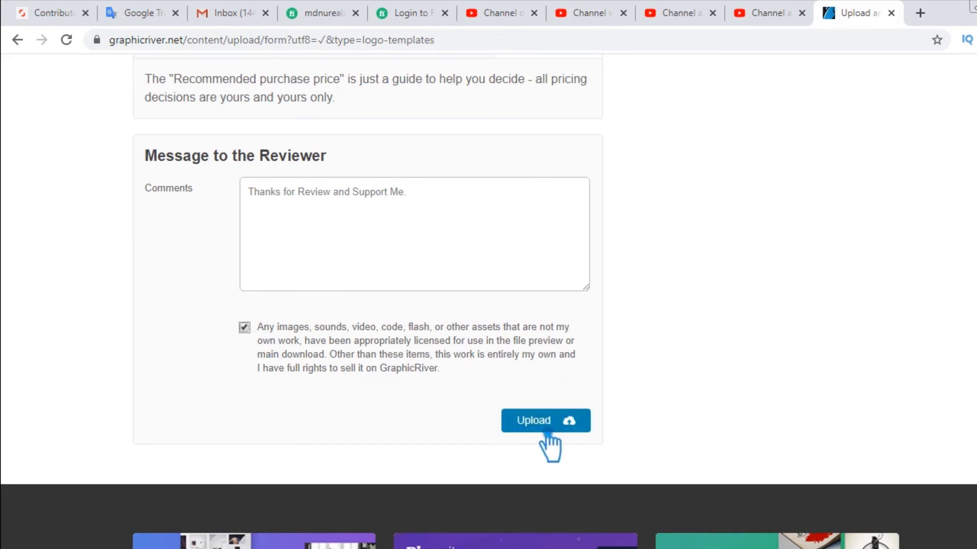
click(545, 423)
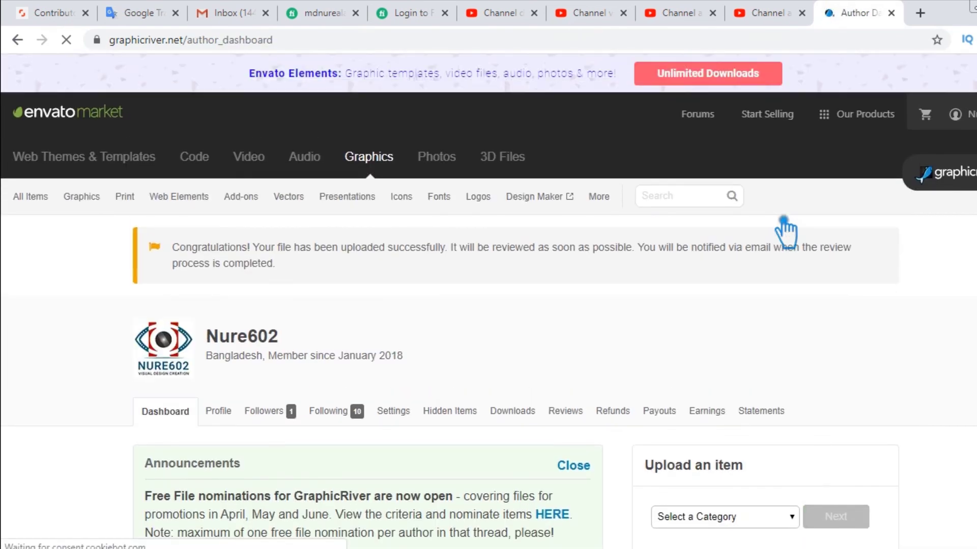
drag(298, 265, 175, 255)
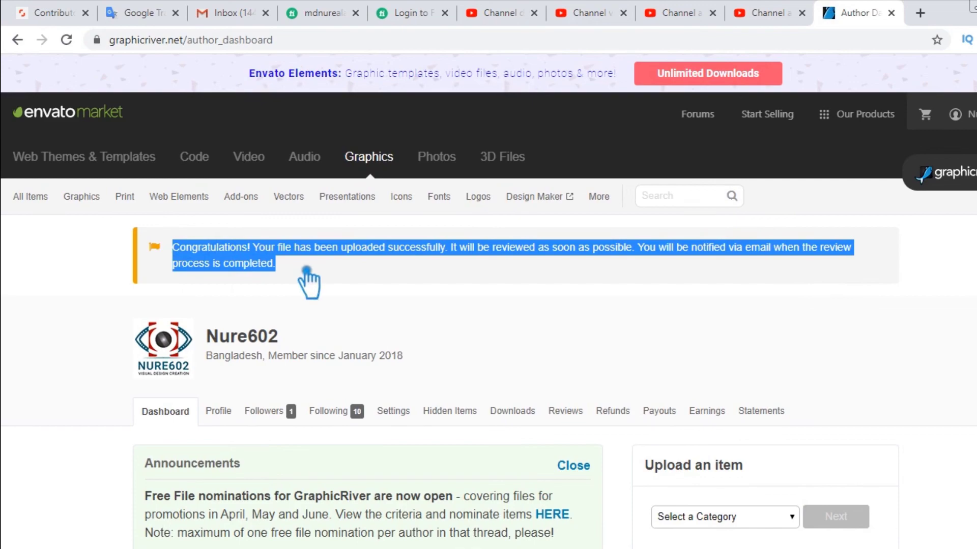